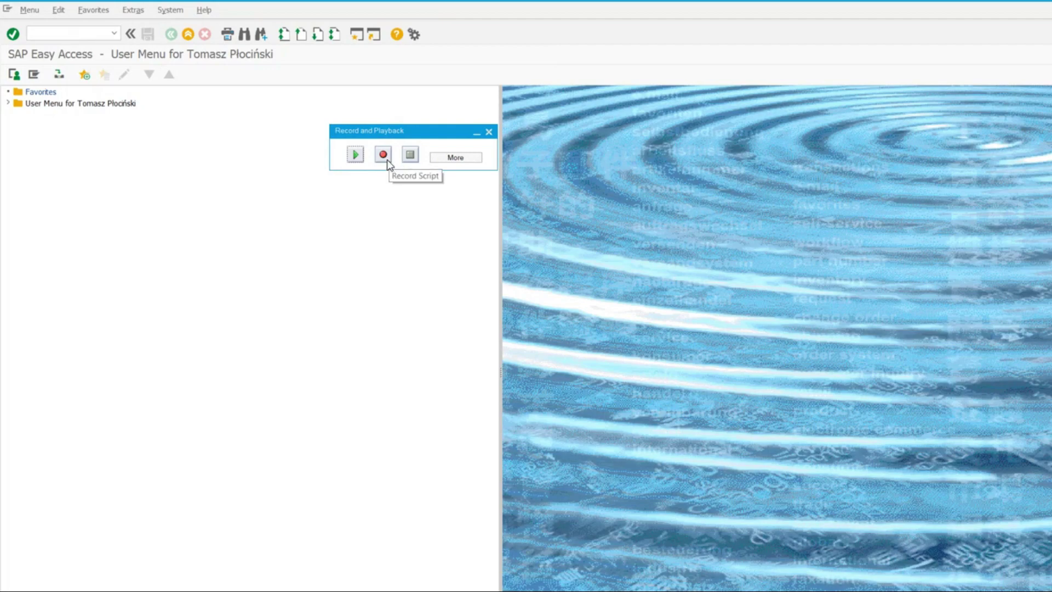
- Start recording a script, overwriting the existing file, and open table MVKE in SE16N
click(386, 158)
click(565, 390)
click(53, 30)
text(se16n)
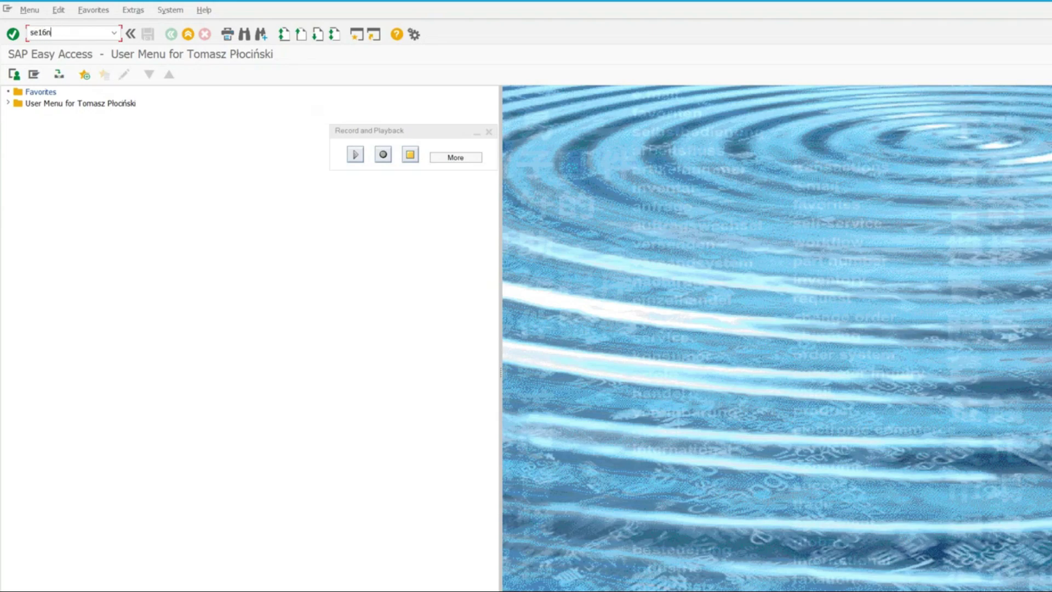
key(Return)
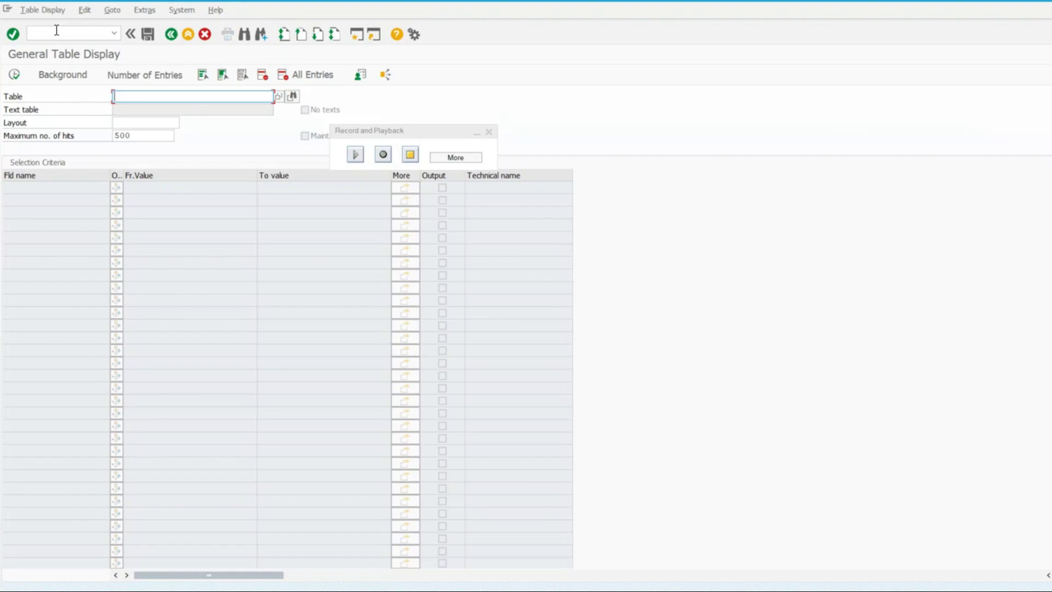
text(MVKE)
key(Return)
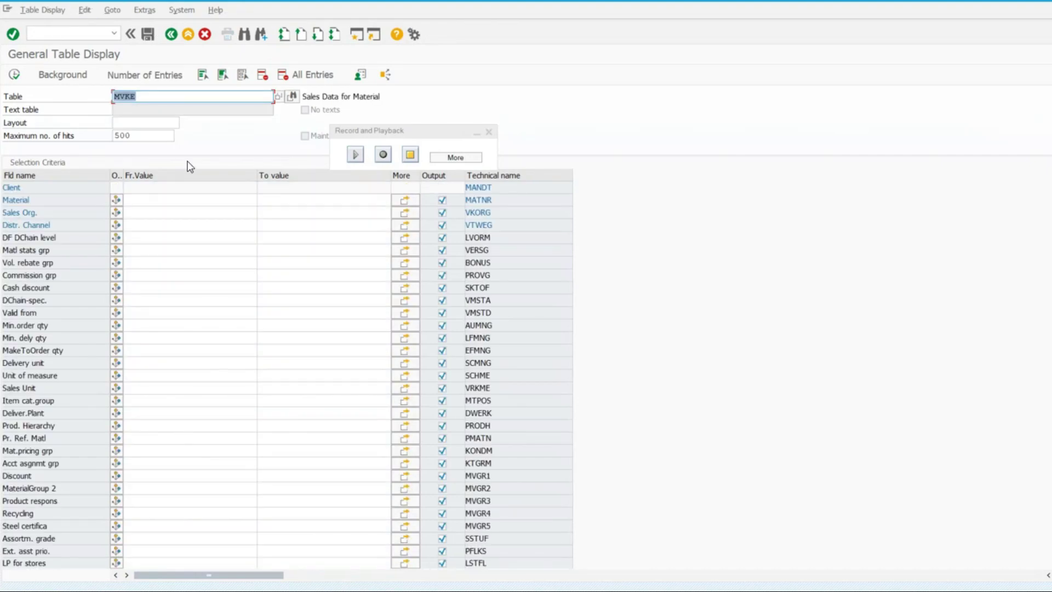
- Filter on material HEK102 and execute to list its MVKE sales entries
click(150, 196)
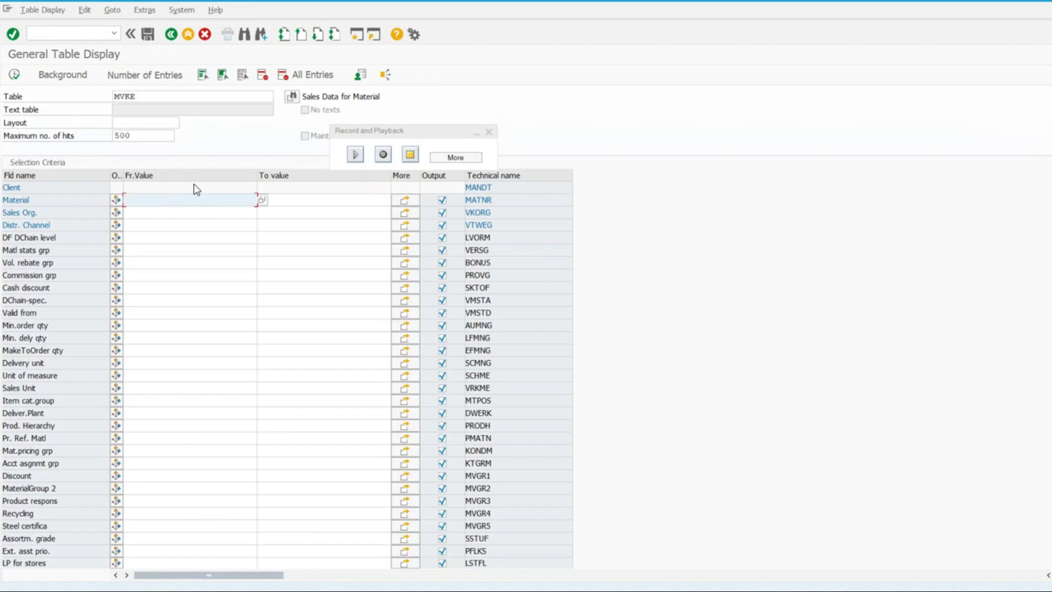
text(102)
key(Tab)
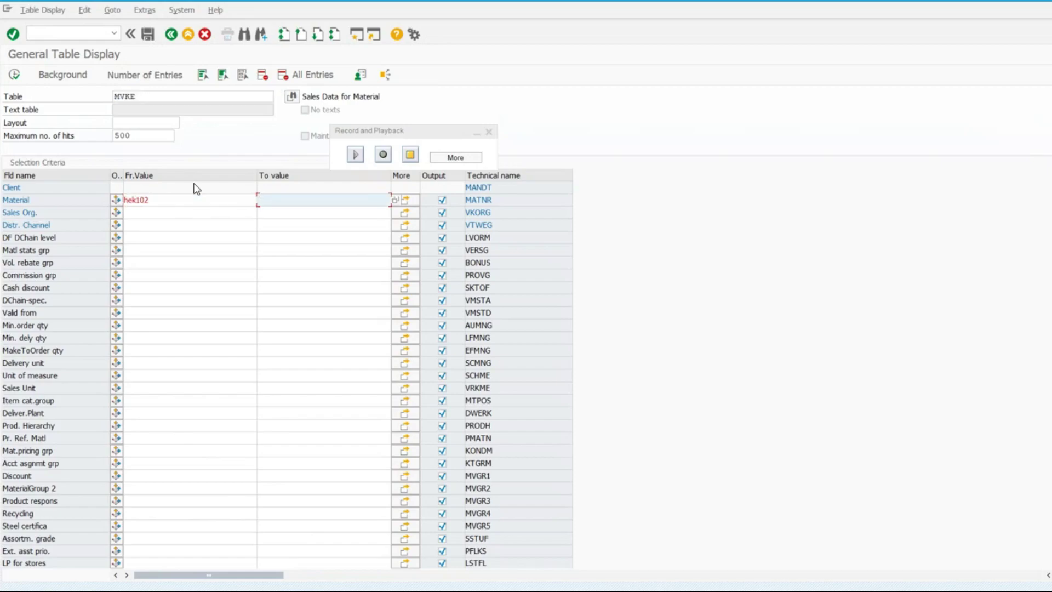
click(13, 75)
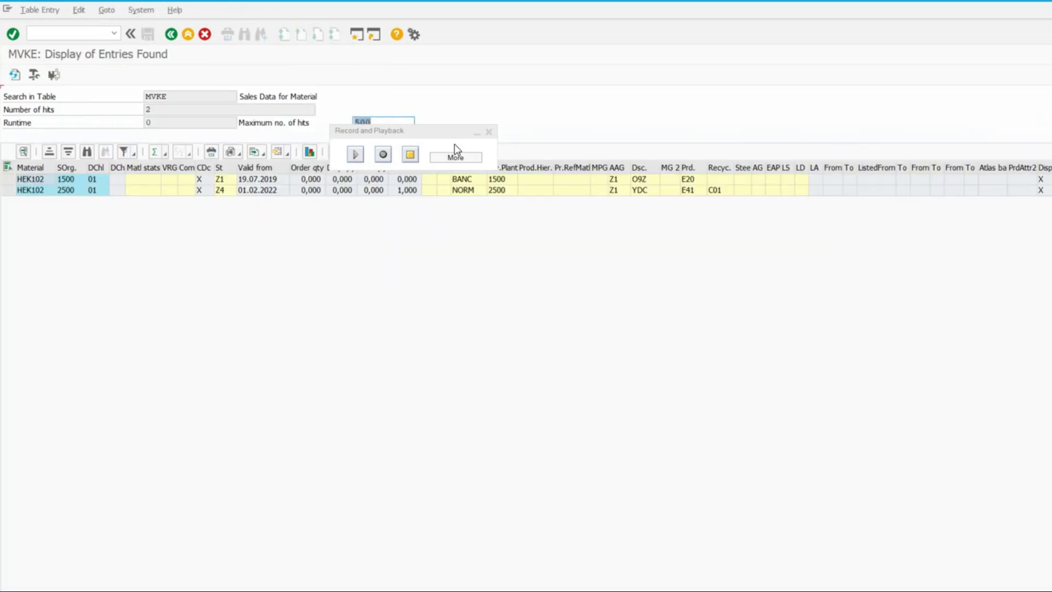
- Move the recording window aside and export the result list as spreadsheet export1.XLSX
click(436, 130)
drag(436, 131, 537, 93)
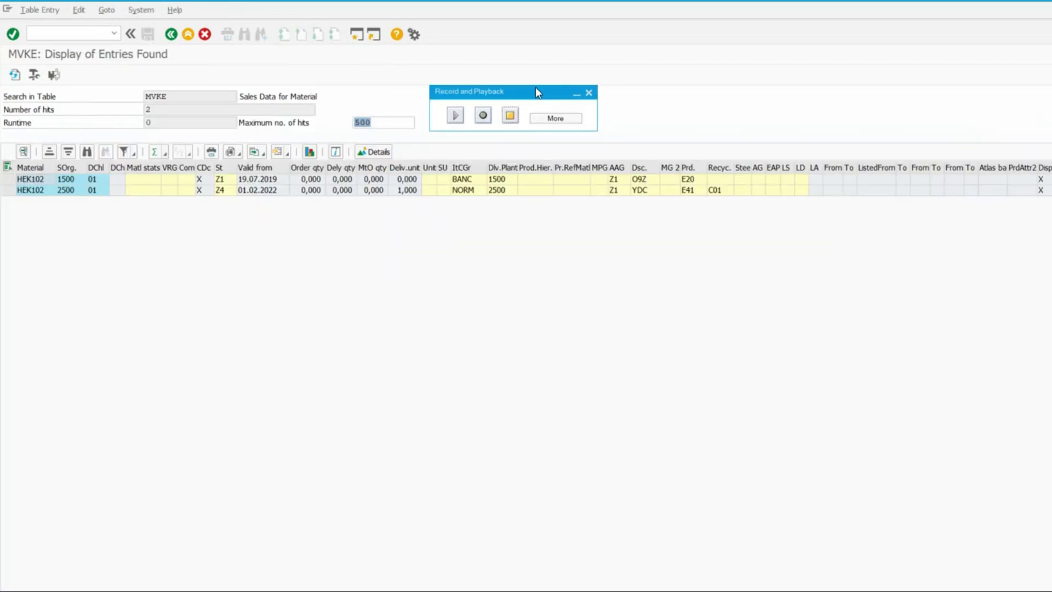
click(261, 154)
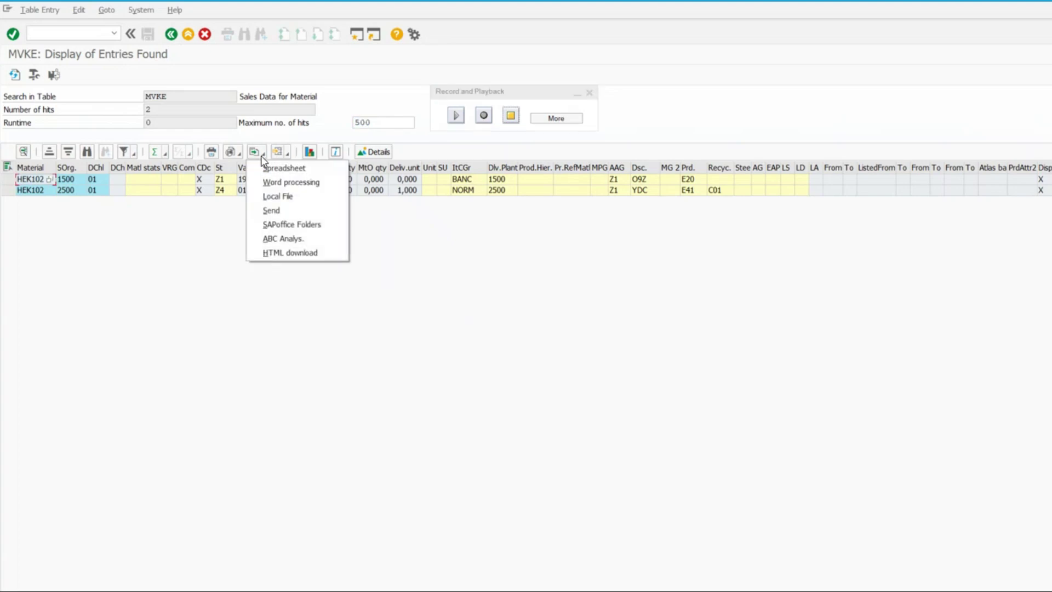
click(313, 171)
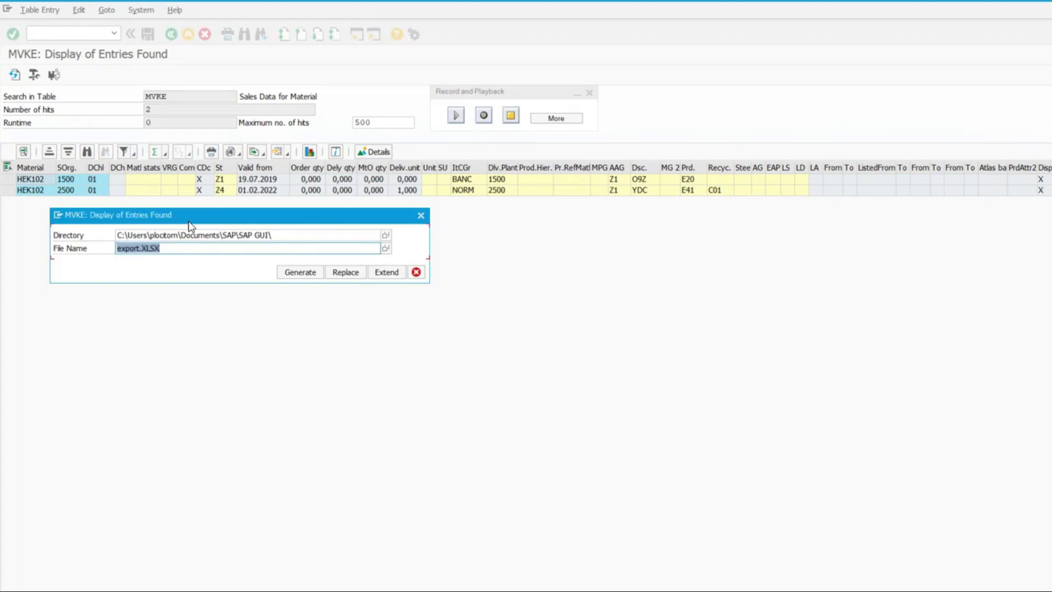
click(140, 248)
text(1)
click(296, 274)
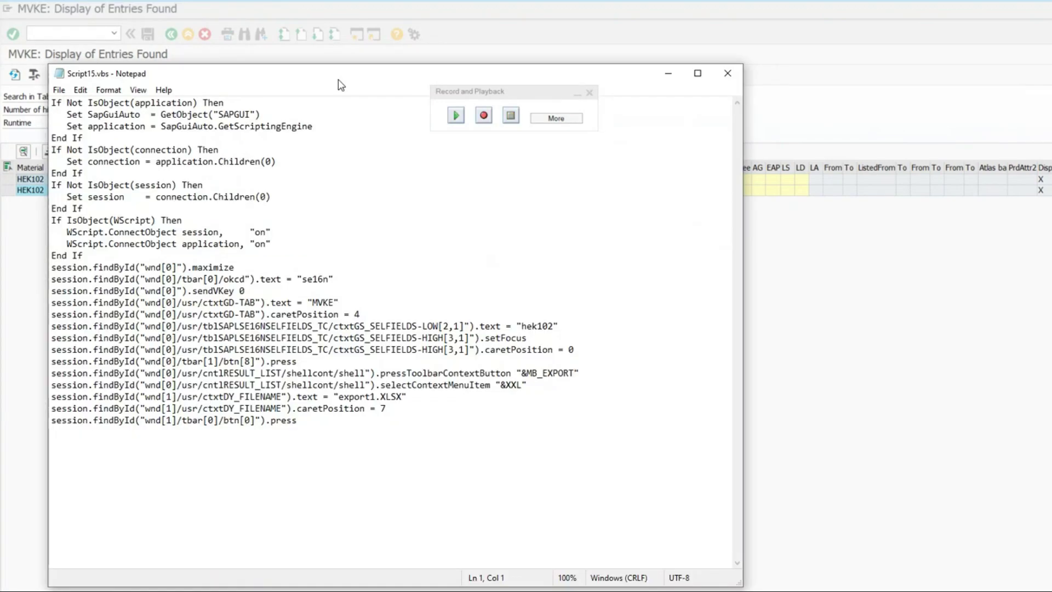
- Delete the connection header block and the caretPosition = 7 line from Script15.vbs
click(250, 326)
drag(85, 256, 51, 102)
key(Delete)
key(Delete)
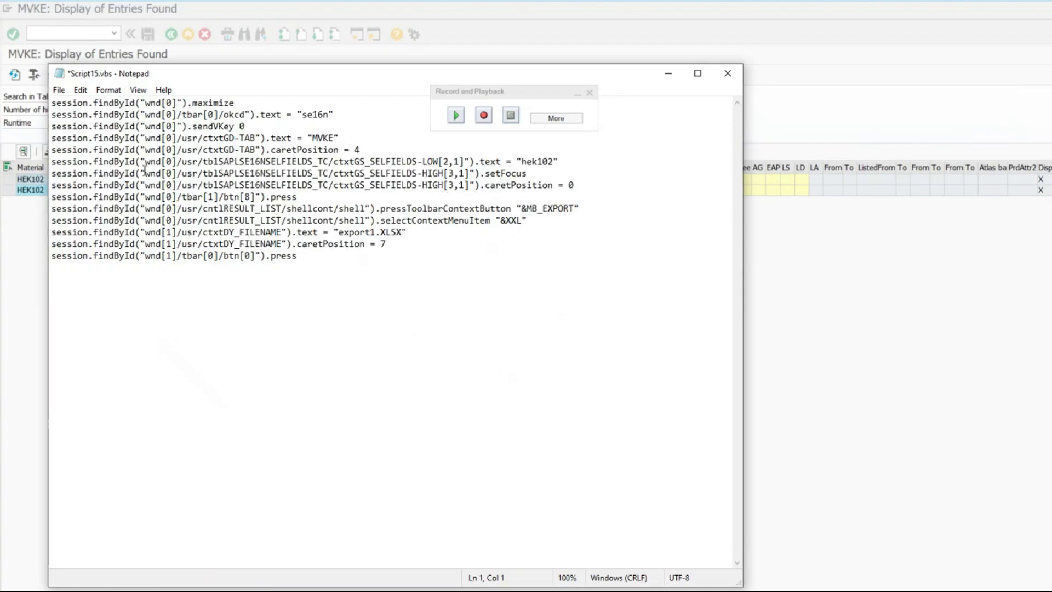
drag(387, 244, 53, 244)
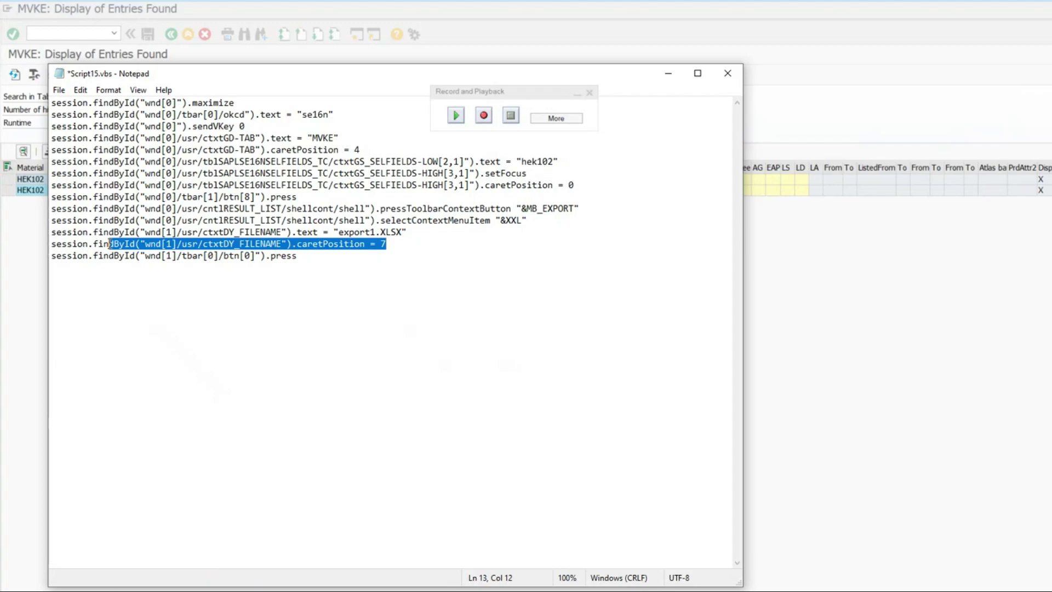
key(Delete)
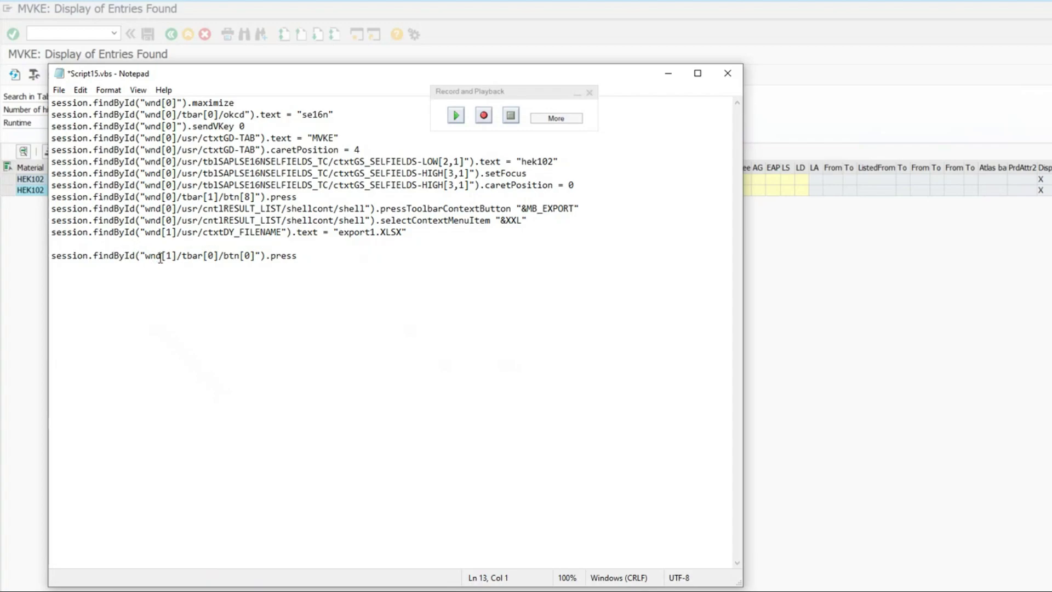
key(BackSpace)
- Remove the setFocus, caretPosition = 0 and caretPosition = 4 lines, then select the whole script
drag(574, 185, 49, 174)
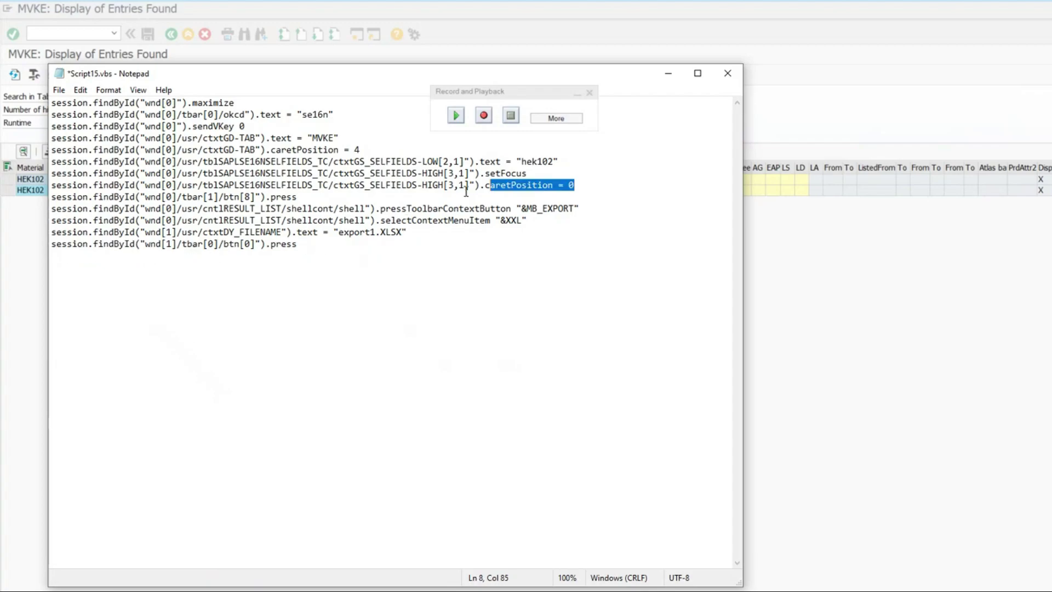
key(Delete)
key(BackSpace)
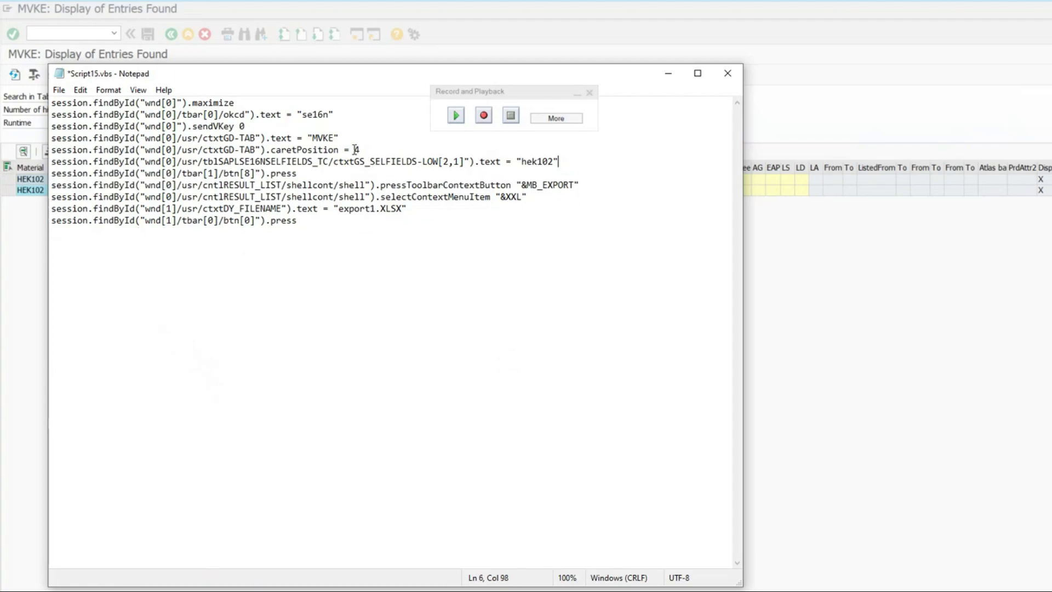
drag(360, 149, 54, 152)
key(Delete)
key(BackSpace)
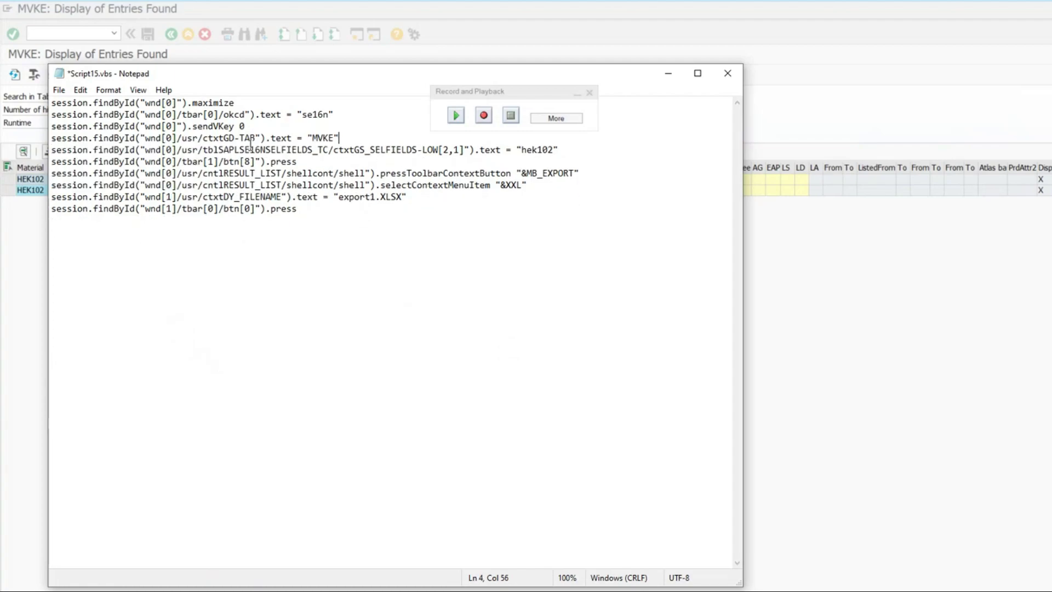
click(313, 208)
key(ctrl+a)
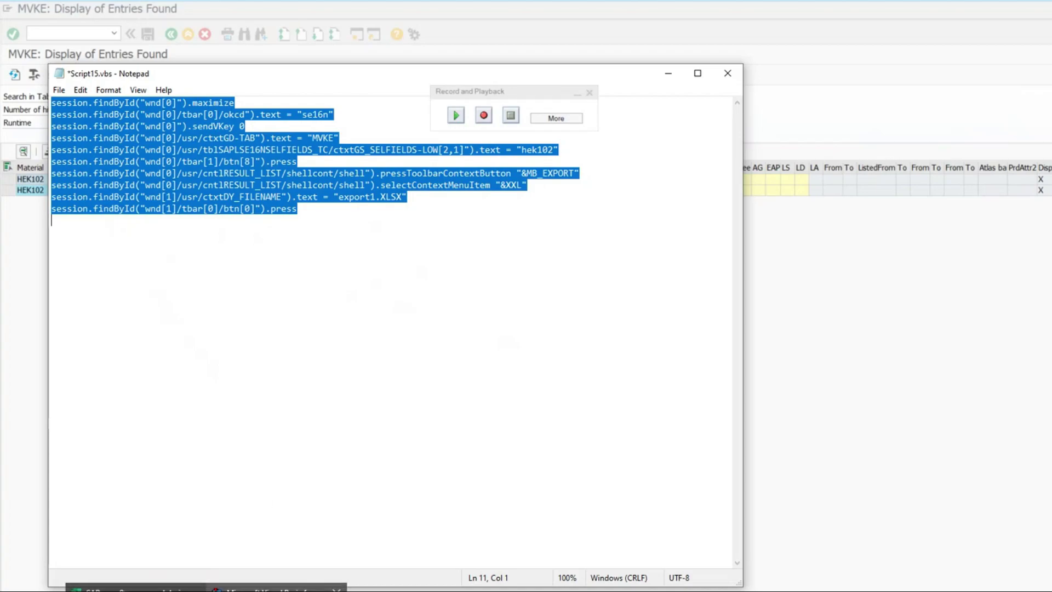
- Paste the recorded SAP lines into mm02 and declare wb and wbExport as Workbook
click(253, 587)
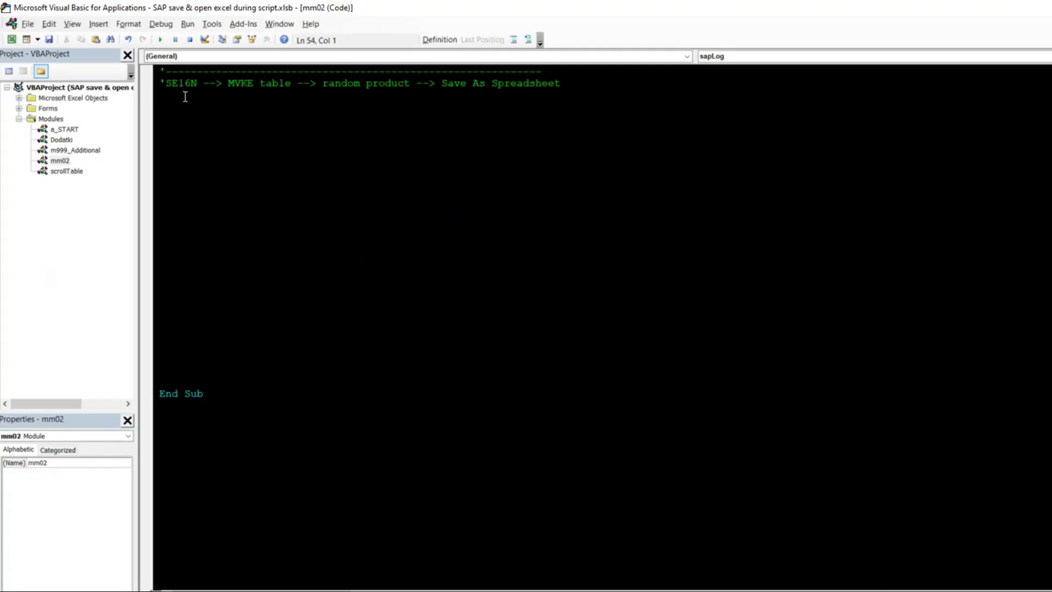
text(session.findById("wnd[0]").maximize session.findById("wnd[0]/tbar[0]/okcd").Text = "se16n" session.findById("wnd[0]").sendVKey 0 session.findById("wnd[0]/usr/ctxtGD-TAB").Text = "MVKE" session.findById("wnd[0]/usr/tblSAPLSE16NSELFIELDS_TC/ctxtGS_SELFIELDS-LOW[2,1]").Text = "hek102" session.findById("wnd[0]/tbar[1]/btn[8]").press session.findById("wnd[0]/usr/cntlRESULT_LIST/shellcont/shell").pressToolbarContextButton "&MB_EXPORT" session.findById("wnd[0]/usr/cntlRESULT_LIST/shellcont/shell").selectContextMenuItem "&XXL" session.findById("wnd[1]/usr/ctxtDY_FILENAME").Text = "export1.XLSX" session.findById("wnd[1]/tbar[0]/btn[0]").press)
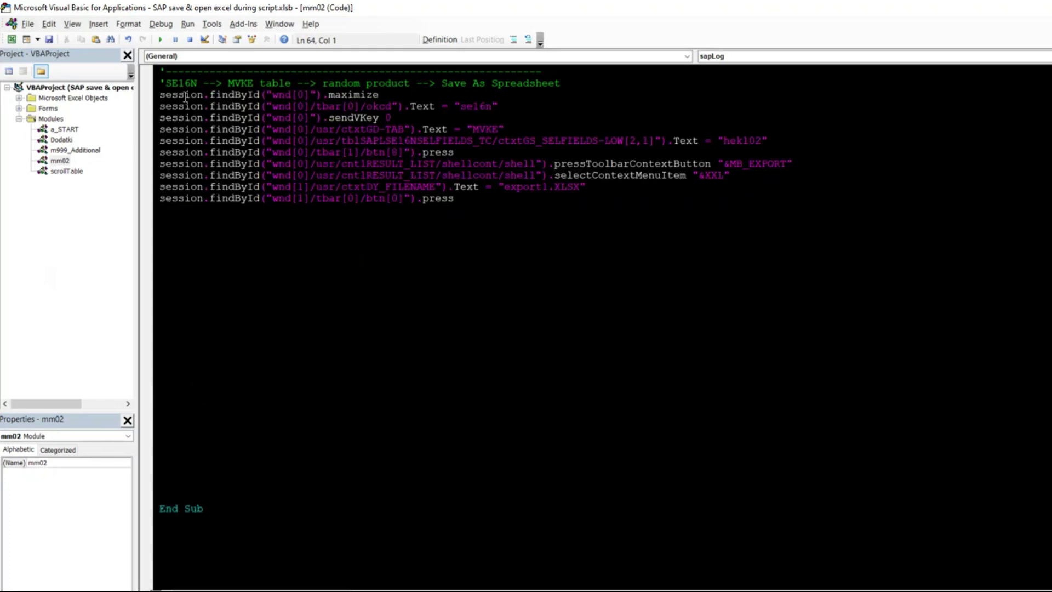
text(dim wb as Workbo)
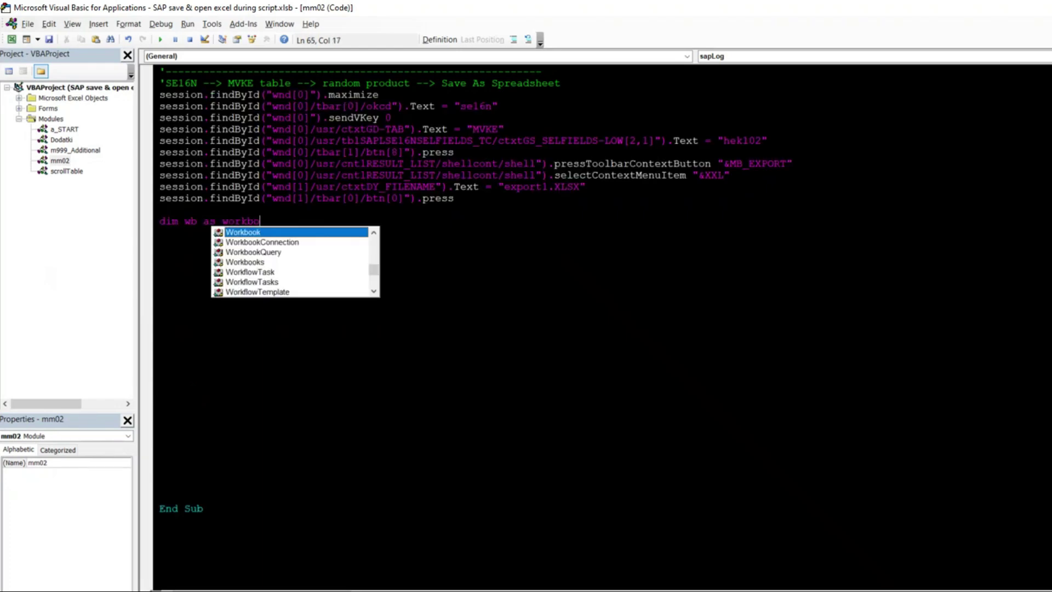
text(ok, wbExport as )
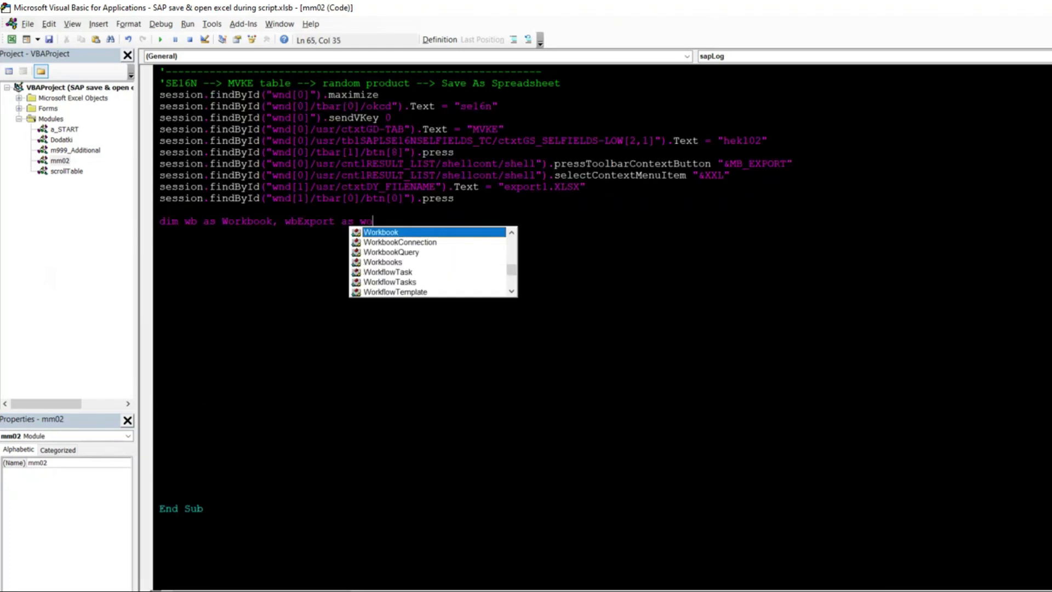
text(Workbook)
key(Return)
- Write a For Each wb loop setting wbExport when InStr finds "export" in wb.Name
text(For e)
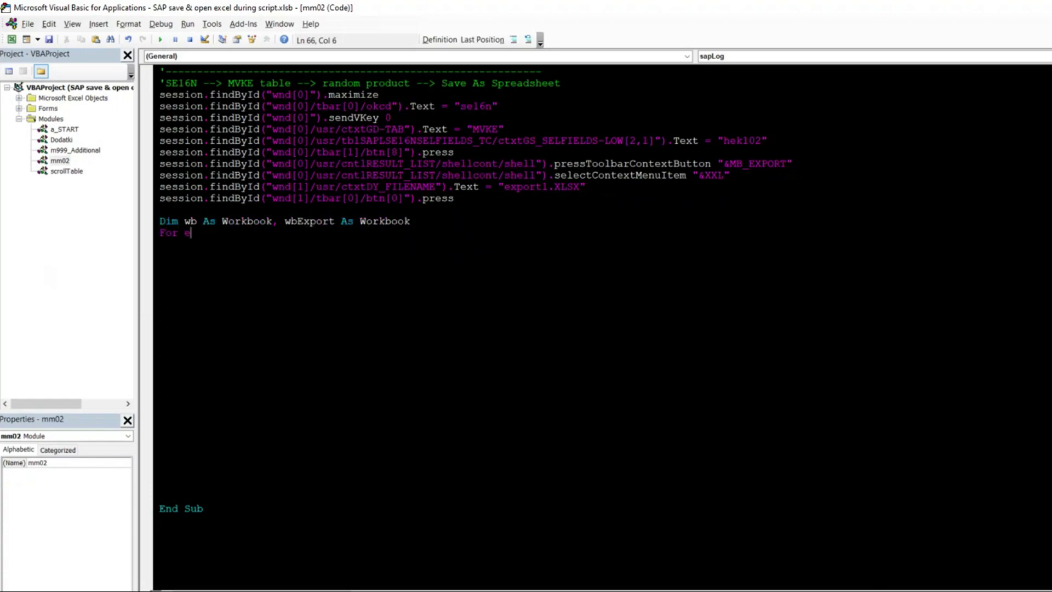
text(ach wb in Application)
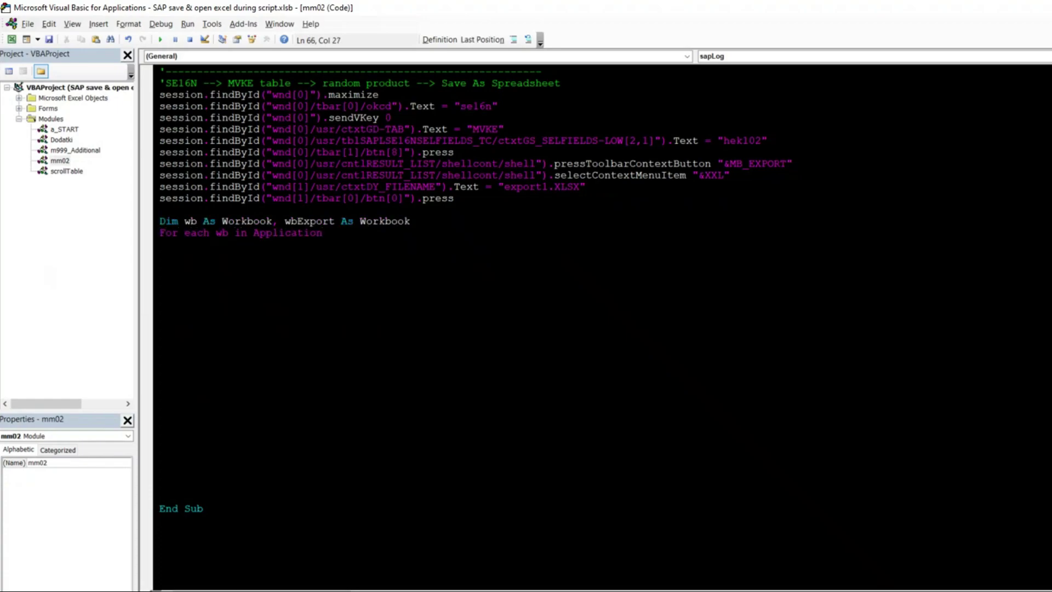
text(.Wor)
key(Tab)
key(Return)
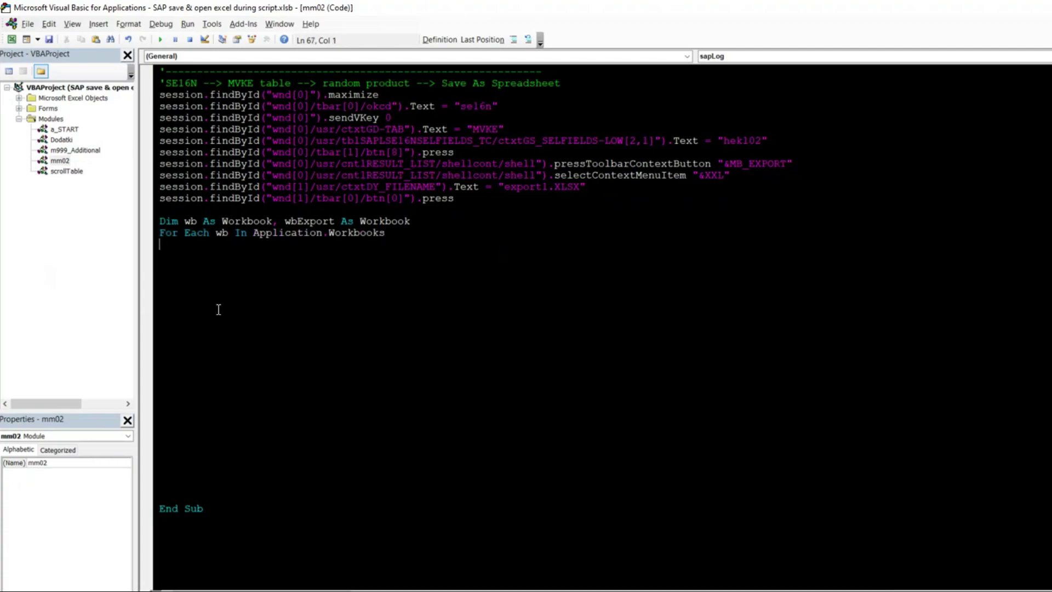
text(if instr)
text((1,wb.na)
key(Tab)
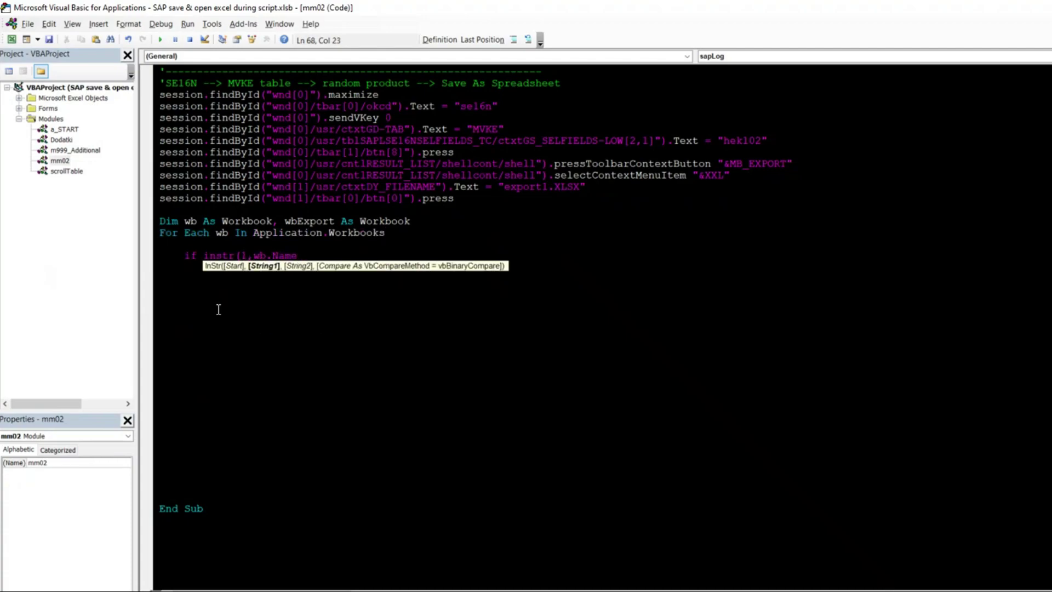
text(,"export)
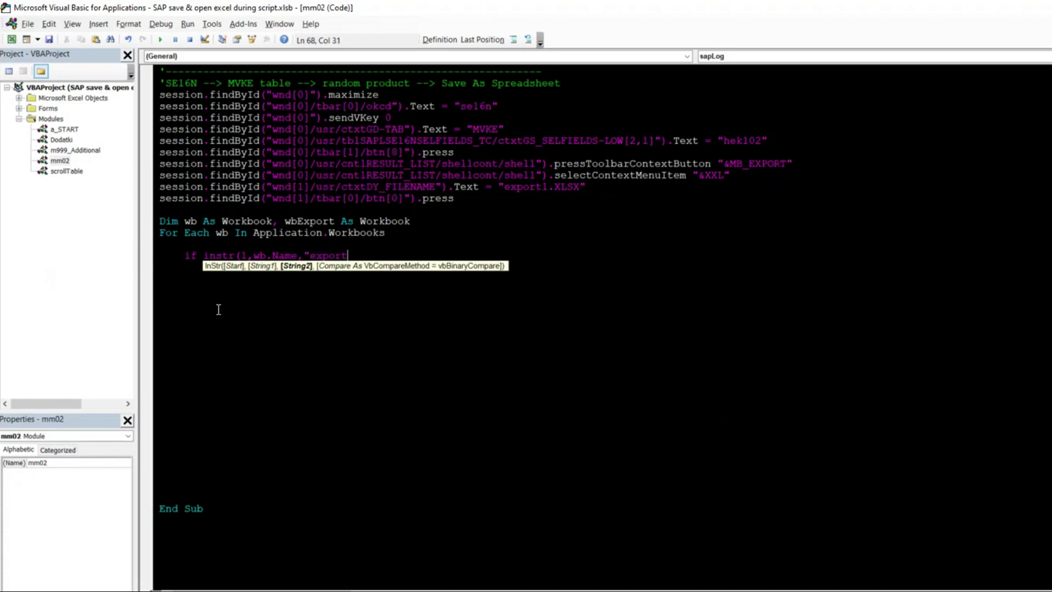
text() > 0 then)
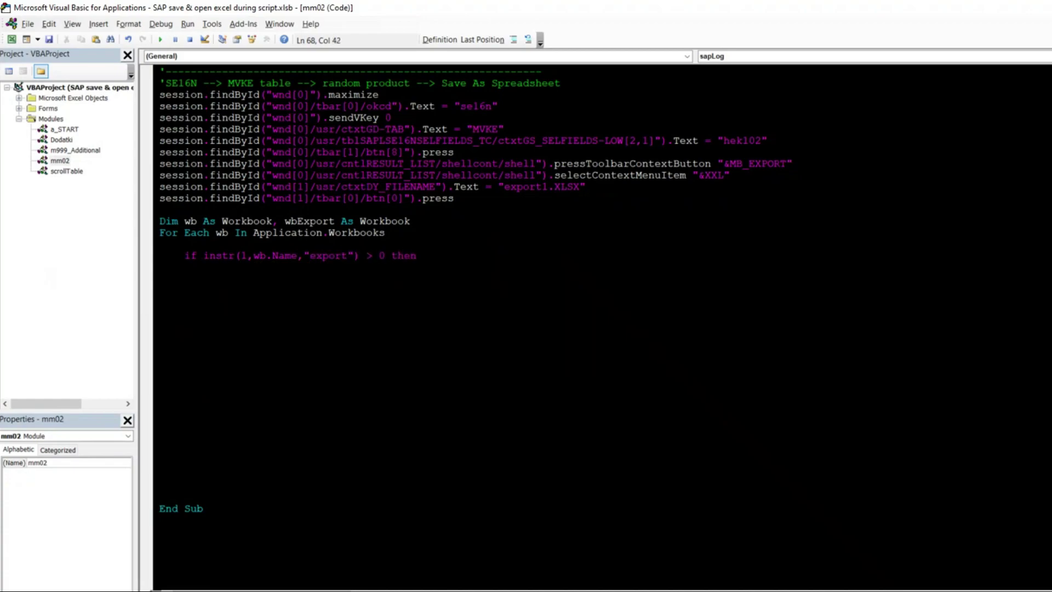
key(Return)
text(set wbExport)
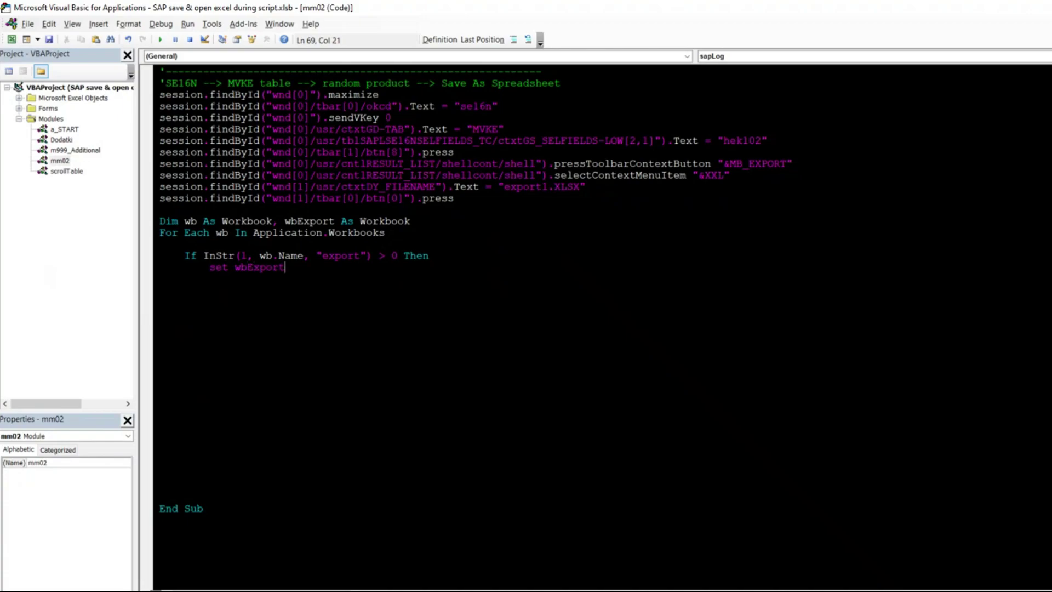
text(wb)
key(Return)
text(end if)
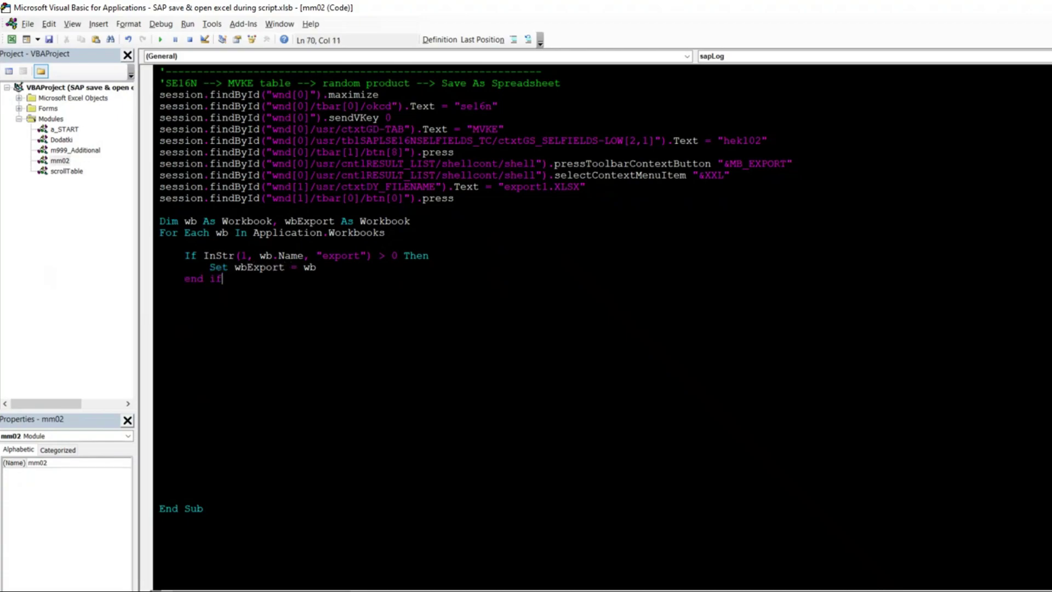
key(Return)
key(Return)
- Add Debug.Print wb.Name inside the loop to print each workbook's name
click(254, 221)
click(253, 245)
key(Tab)
key(Return)
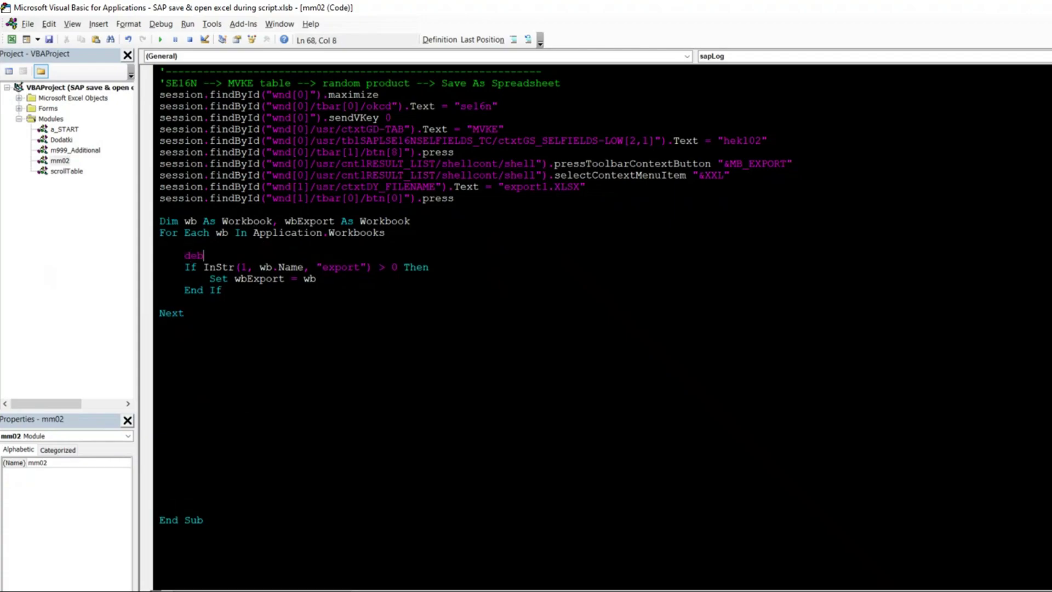
text(debug.Print wb.Name)
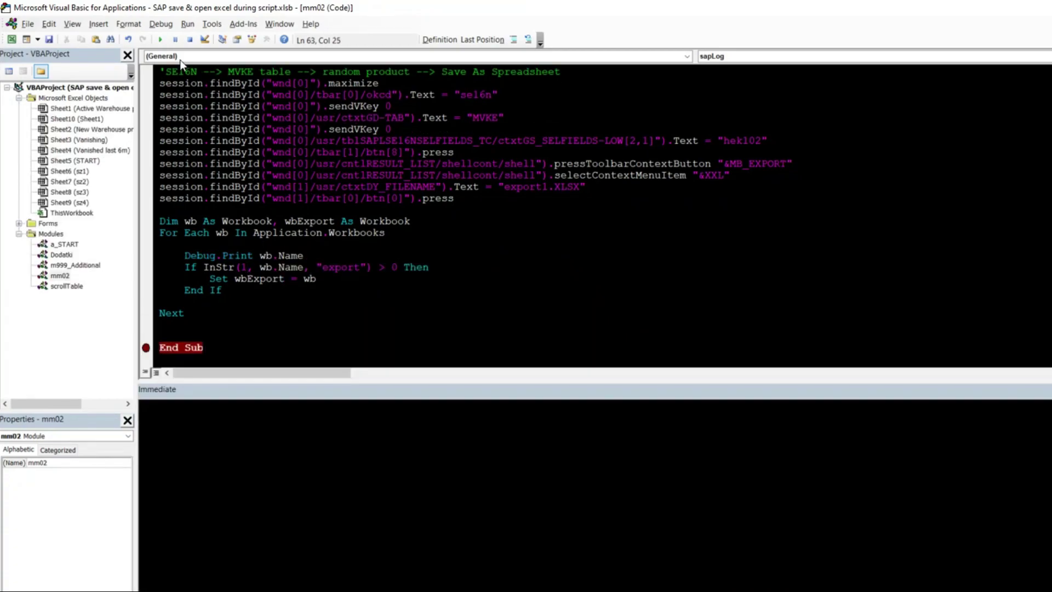
- Run the macro, check the printed workbook name in the Immediate window, then stop it
click(160, 39)
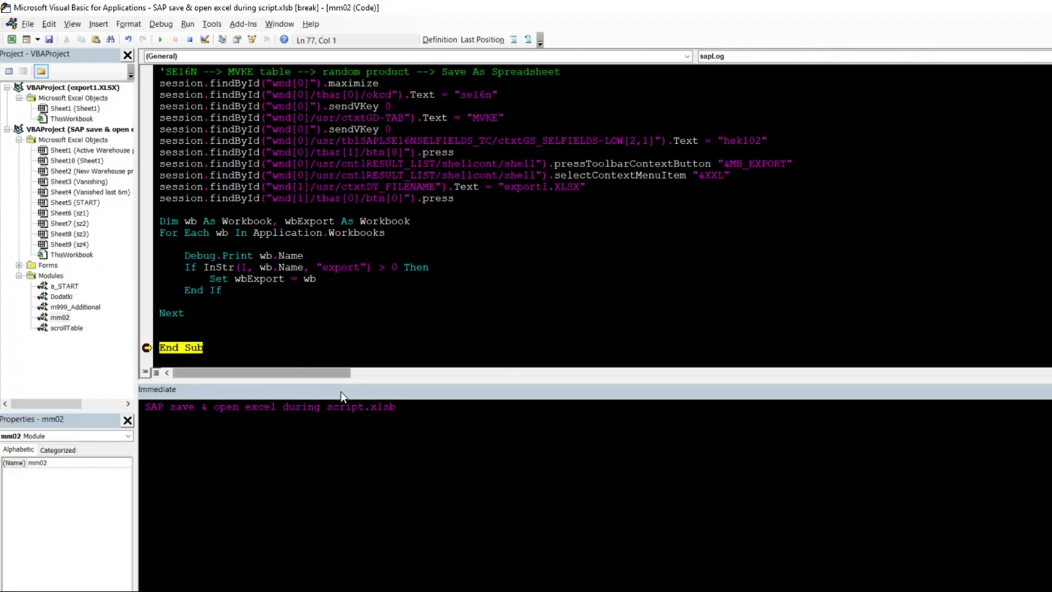
drag(403, 406, 152, 388)
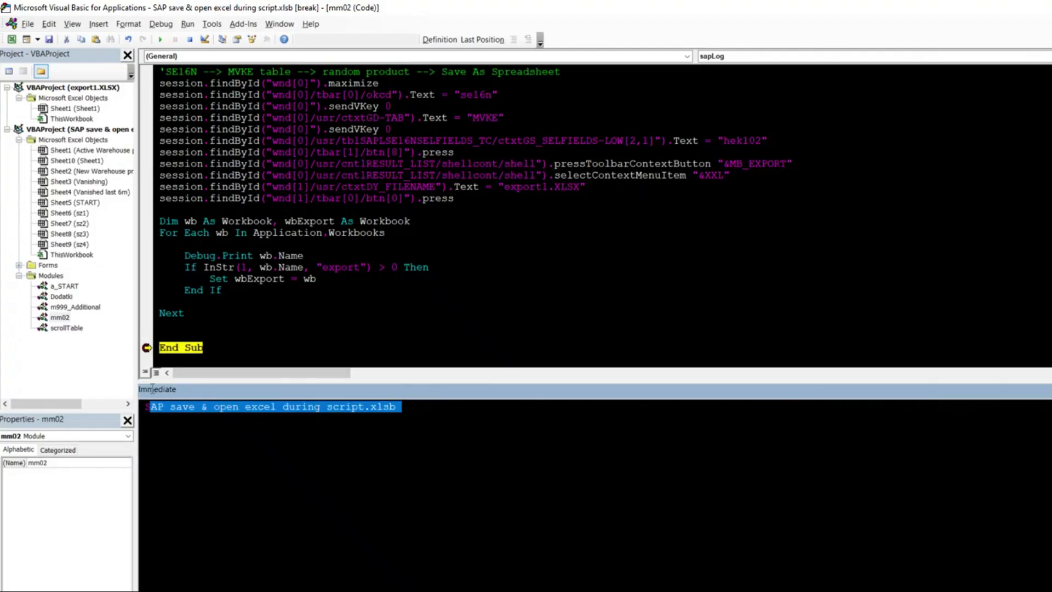
click(256, 416)
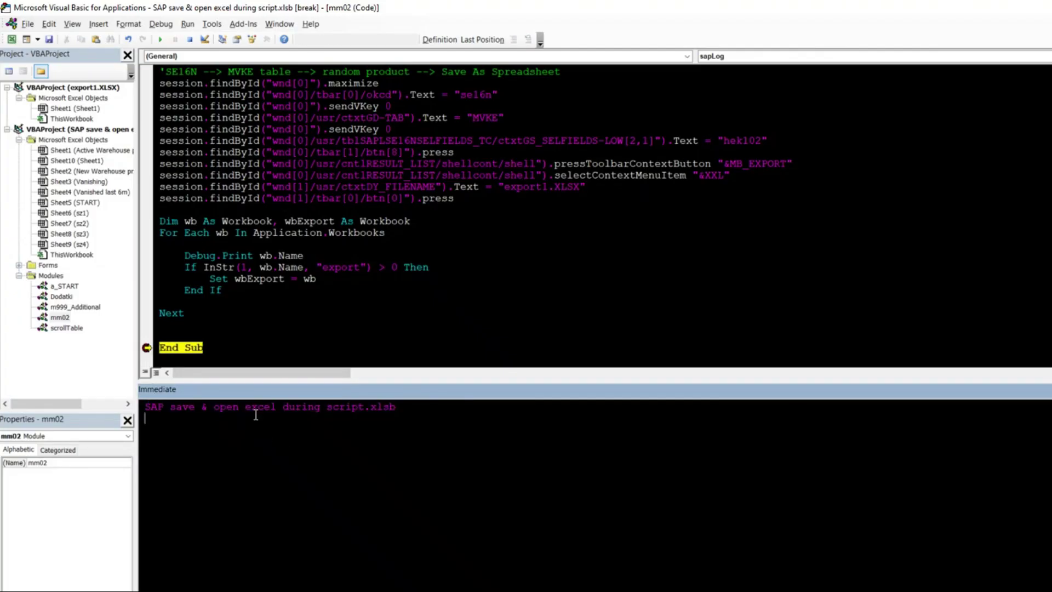
key(F5)
- Clear the Immediate window, insert a five-second Application.Wait above Dim, and rerun
drag(308, 476, 170, 369)
key(Delete)
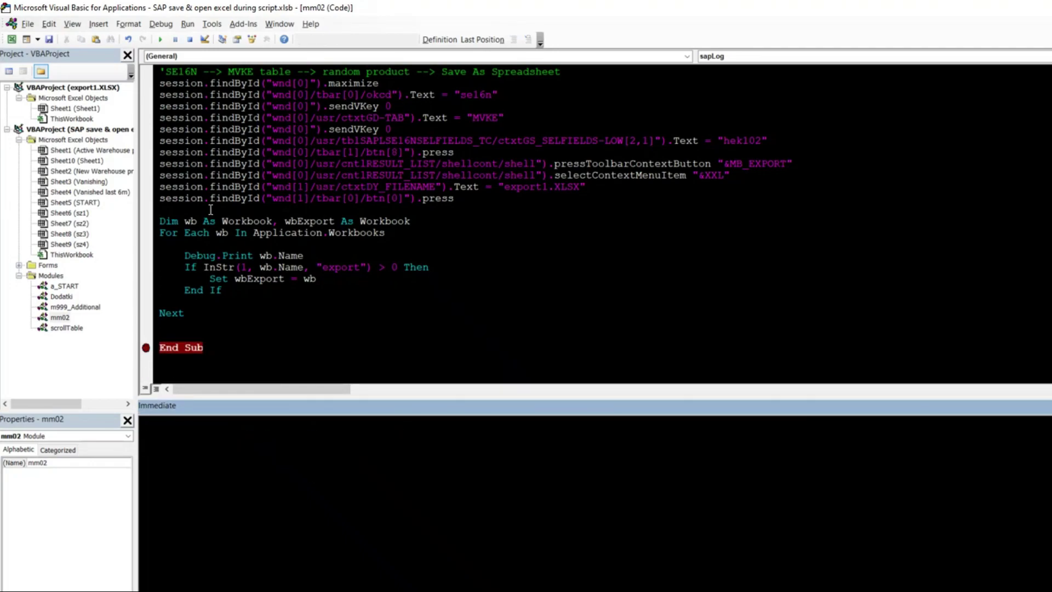
click(208, 211)
key(Return)
key(Return)
text(Application.Wait now + TimeValue("0:00:05"))
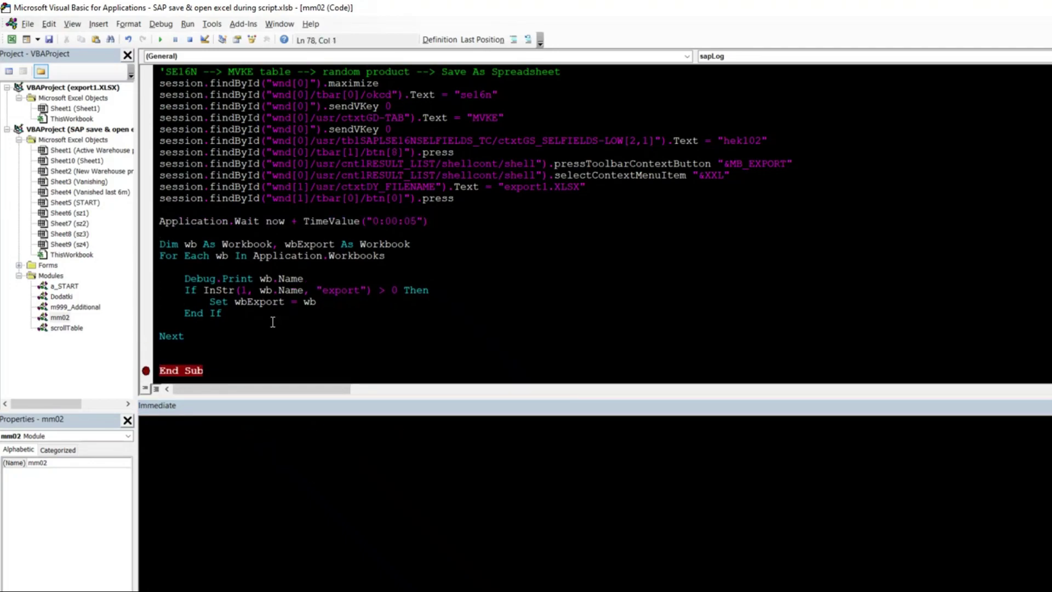
click(257, 198)
click(159, 42)
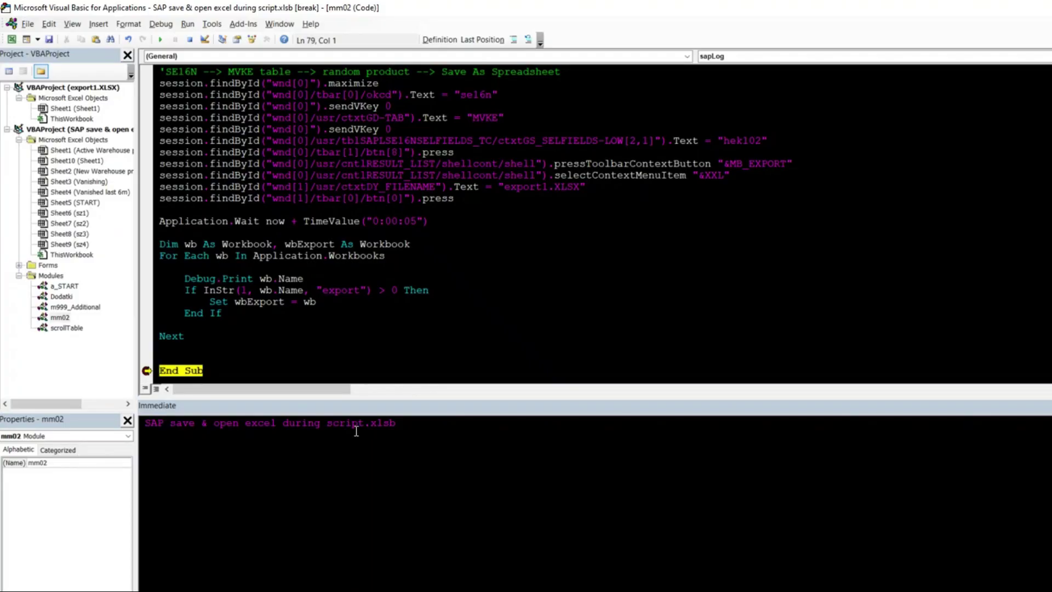
- Add a floating watch on wbExport, stop the macro, and change the wait to 0:00:15
right_click(272, 298)
click(328, 382)
click(712, 198)
mouse_move(702, 103)
mouse_down()
mouse_move(570, 209)
mouse_move(529, 220)
mouse_up()
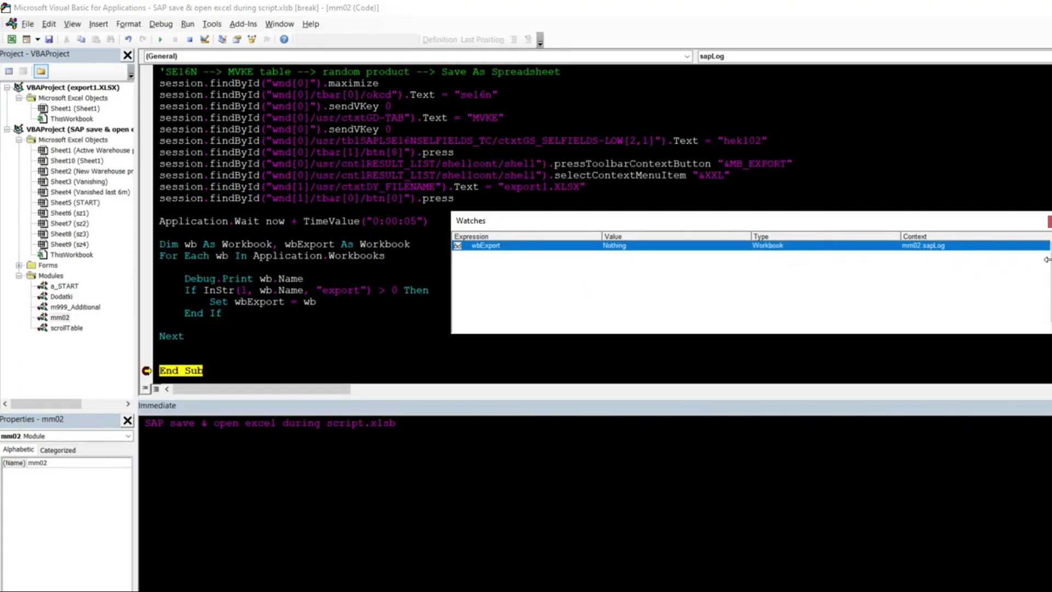
drag(1047, 277, 880, 282)
click(404, 219)
key(F5)
text(1)
click(317, 290)
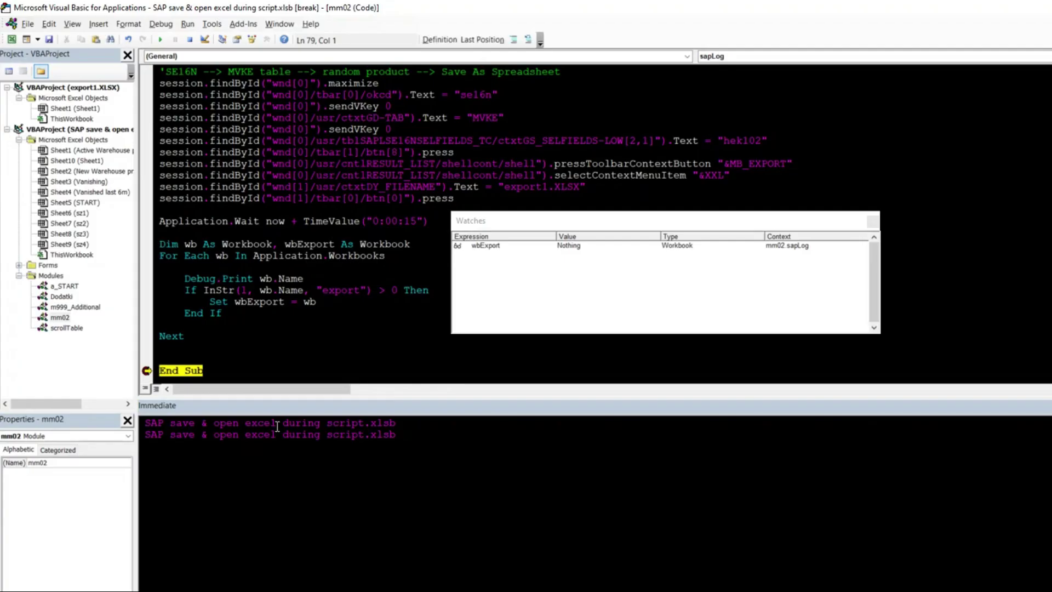
- Reset the paused macro and clear the Immediate window output
drag(403, 439, 145, 423)
click(486, 245)
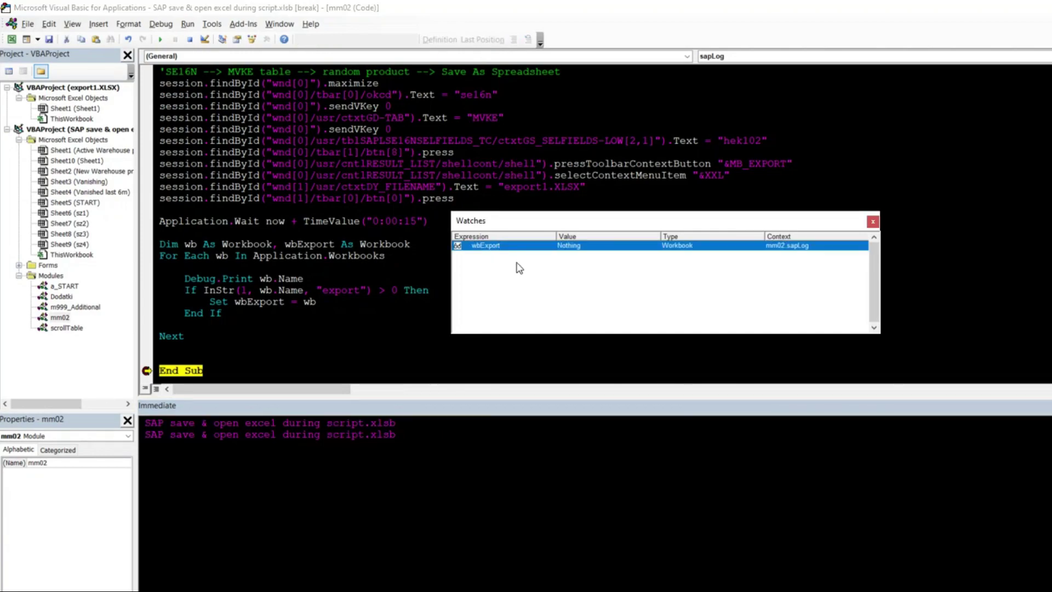
click(323, 290)
click(189, 39)
click(164, 458)
key(ctrl+a)
key(Delete)
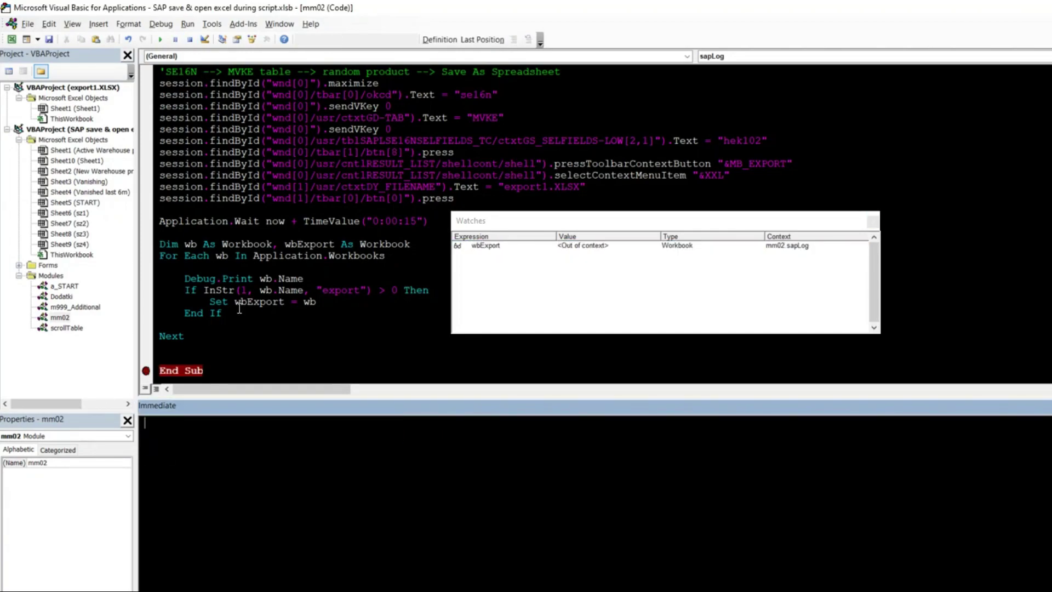
click(249, 288)
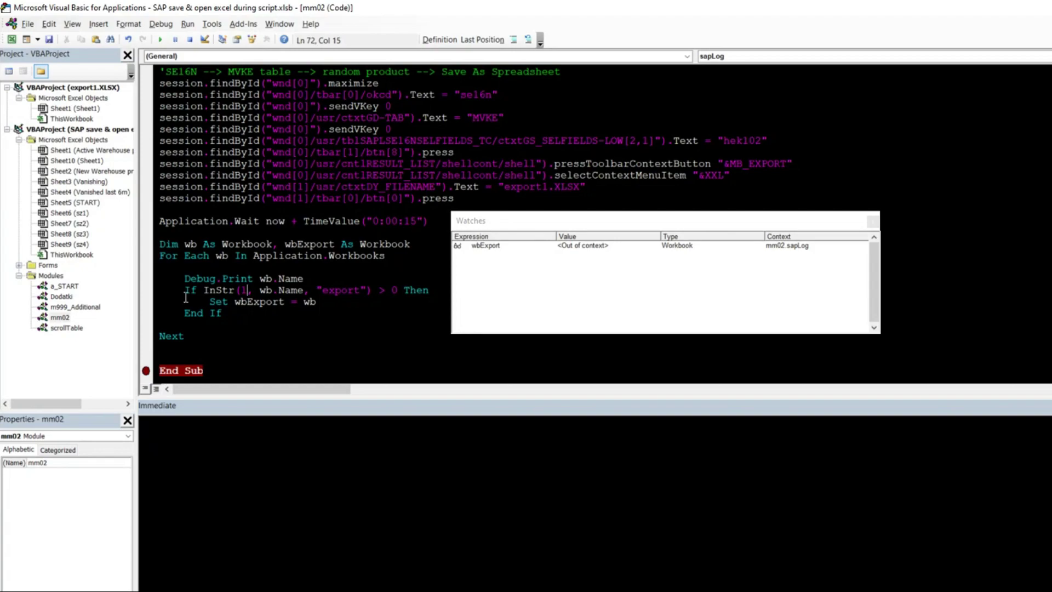
- Add a DoEvents call before the wait line and adjust the wait duration
key(Return)
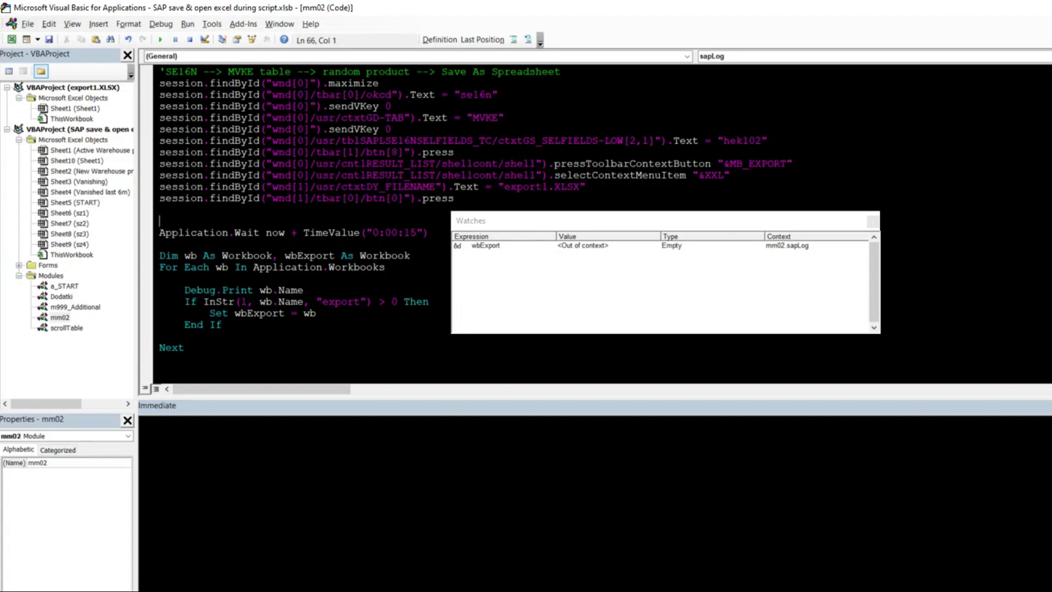
text(do)
key(BackSpace)
text(events)
click(411, 232)
key(BackSpace)
text(0)
- Copy DoEvents after the wait line as well, then rerun and stop the macro
click(152, 224)
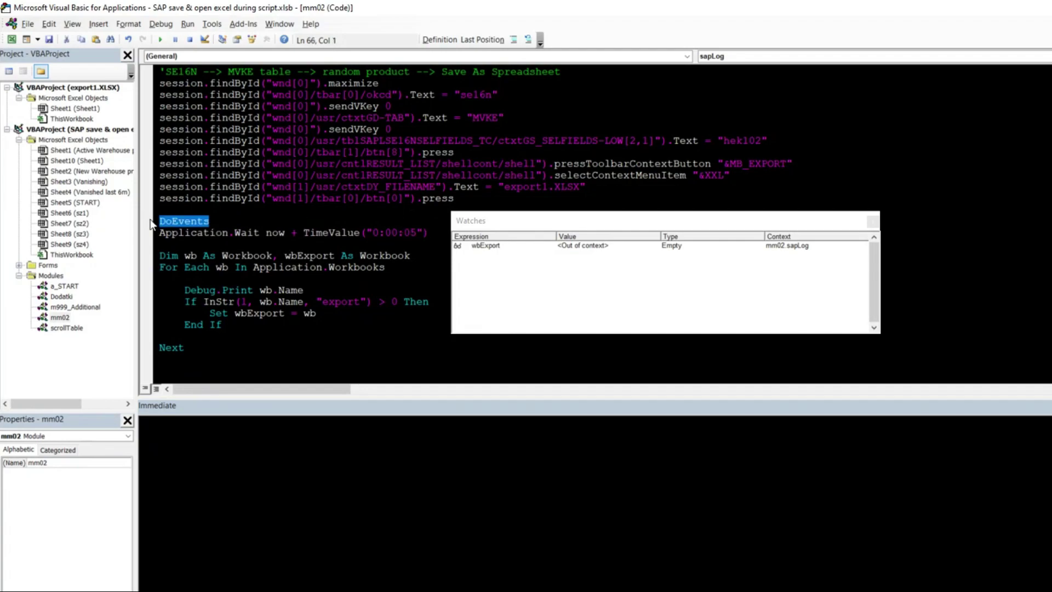
key(ctrl+c)
click(190, 246)
key(ctrl+v)
key(Return)
drag(218, 399, 218, 434)
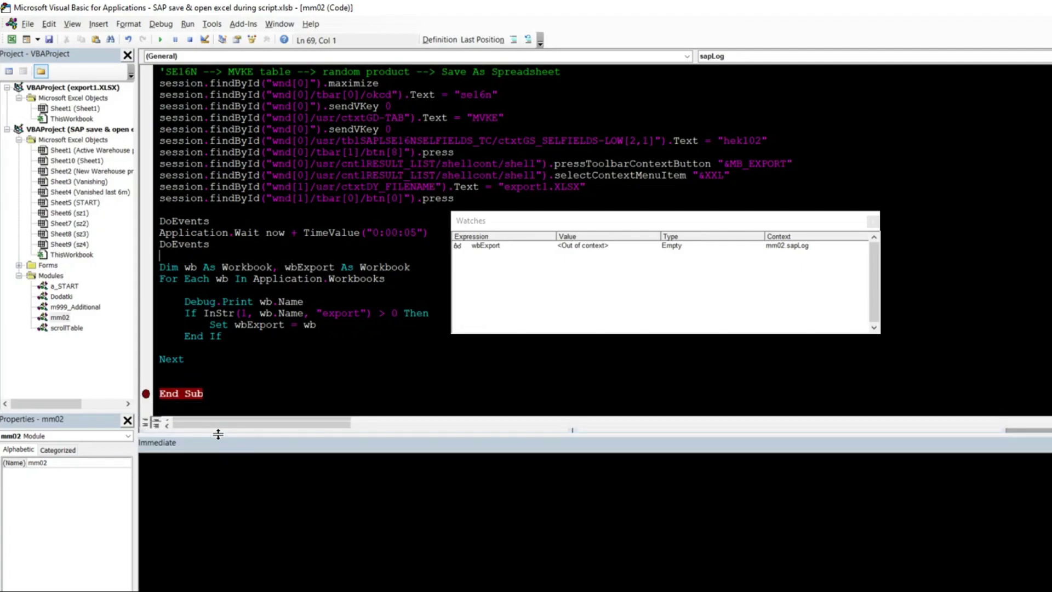
key(F5)
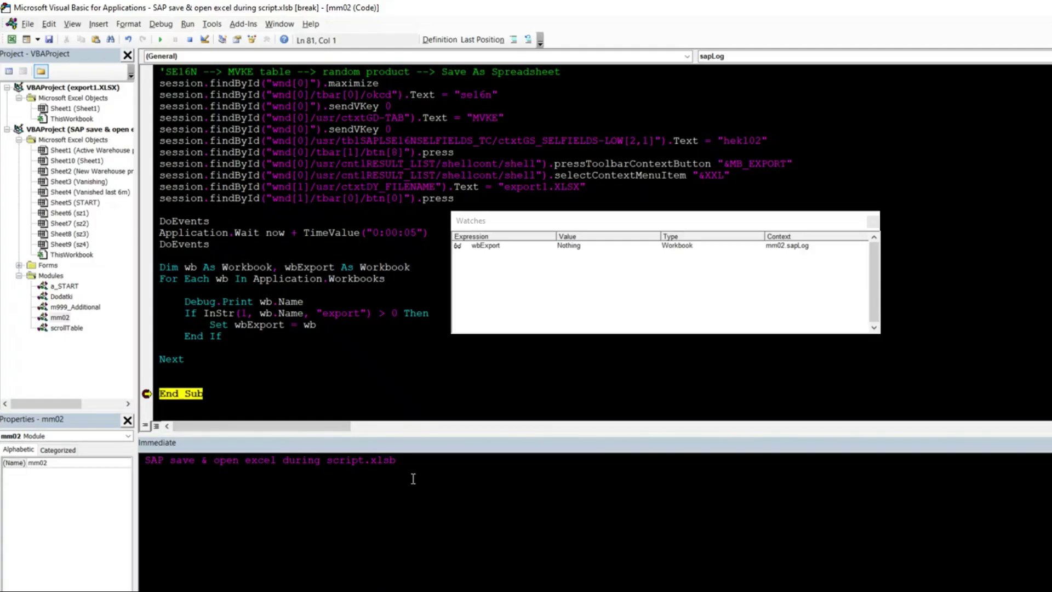
key(F5)
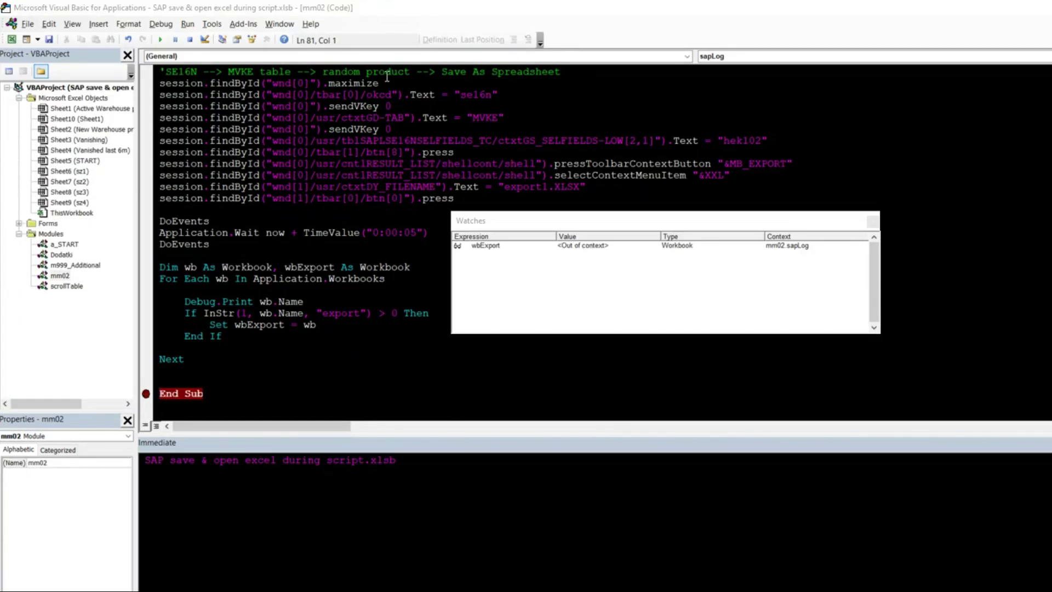
- Add Dim appWorkbookCount As Long and set it to Application.Workbooks.Count after maximize
click(390, 77)
key(Return)
key(Return)
text(dim appWorkbookCount a)
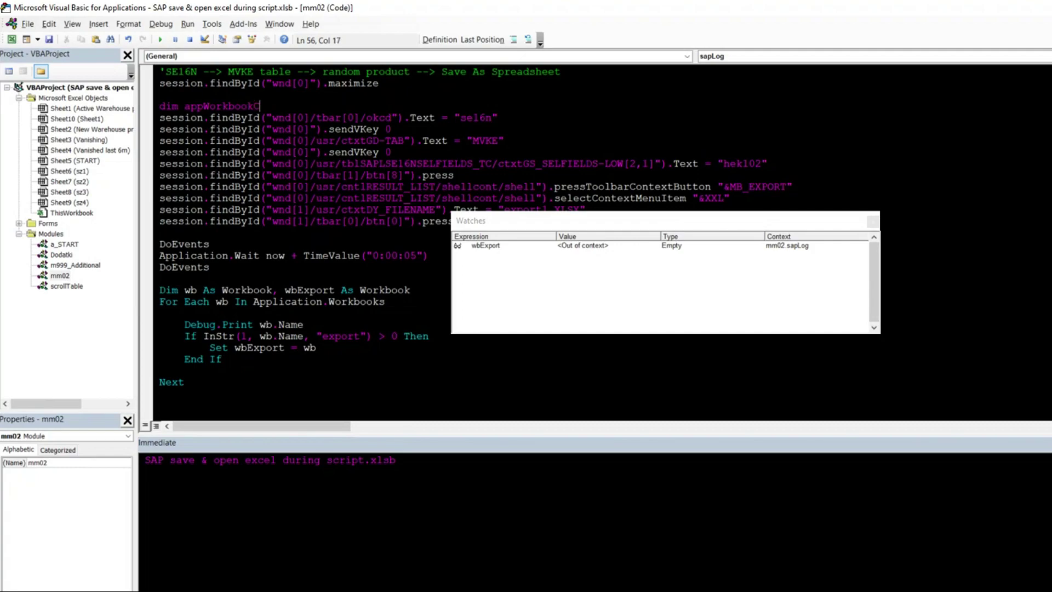
text(s long)
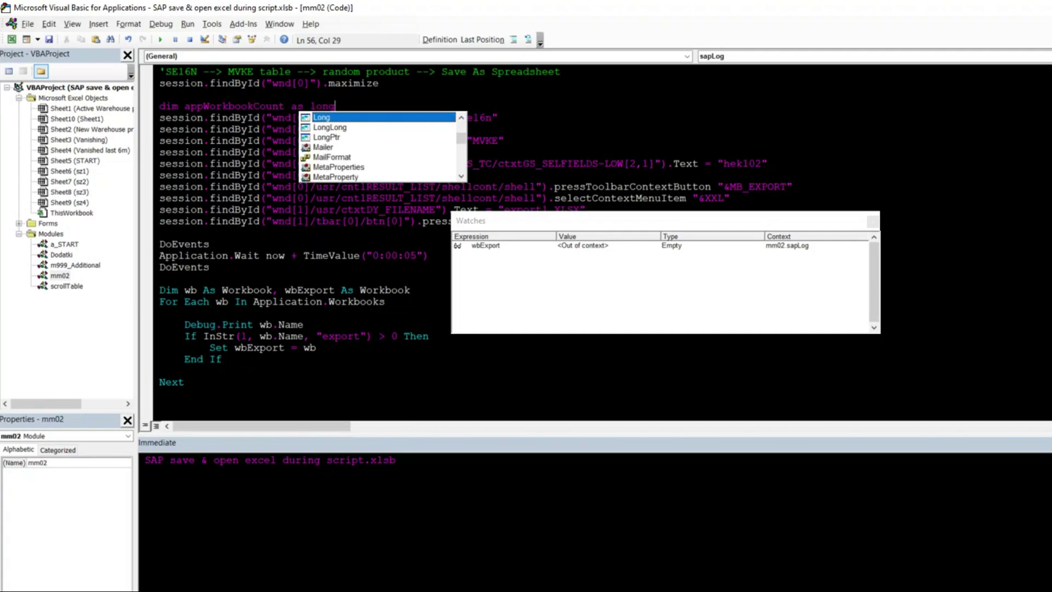
key(Return)
key(Return)
text(appWorkbookCount = Application)
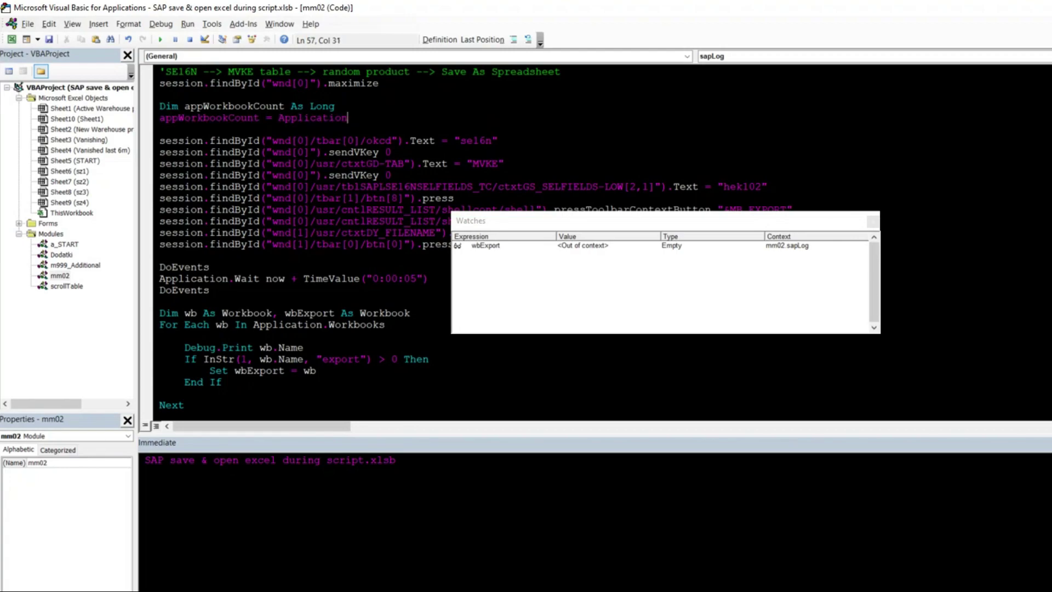
text(.)
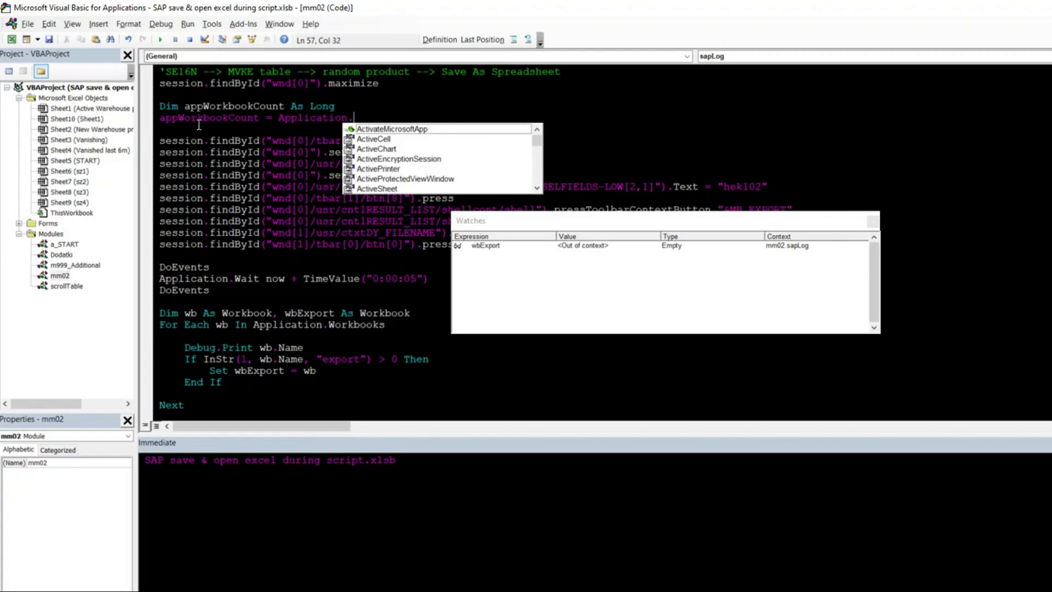
text(Workbooks.Count)
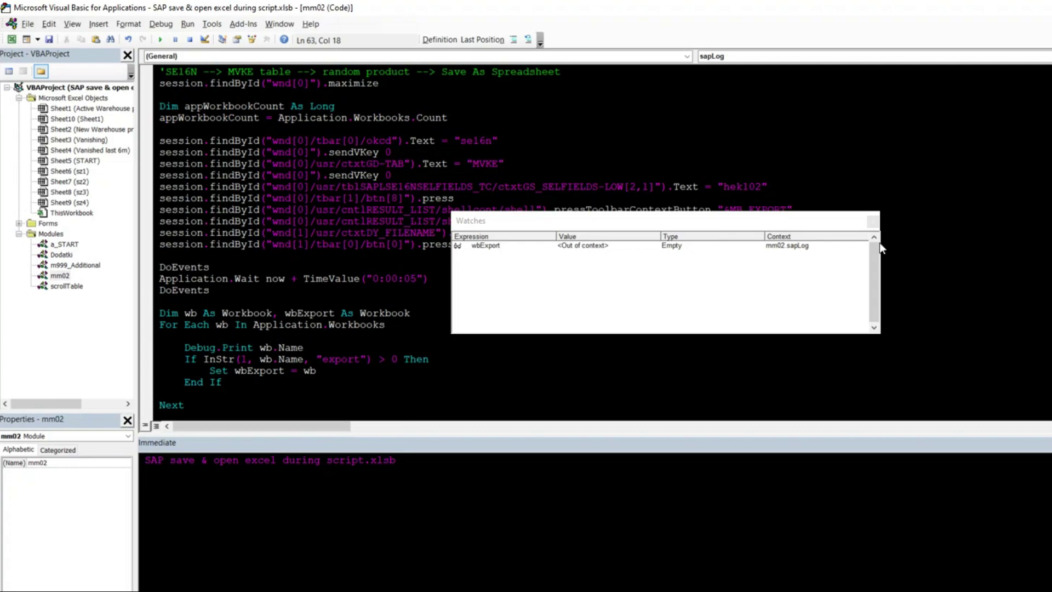
- Clear the old Immediate window output and select the fixed-wait lines for replacement
drag(797, 223, 781, 104)
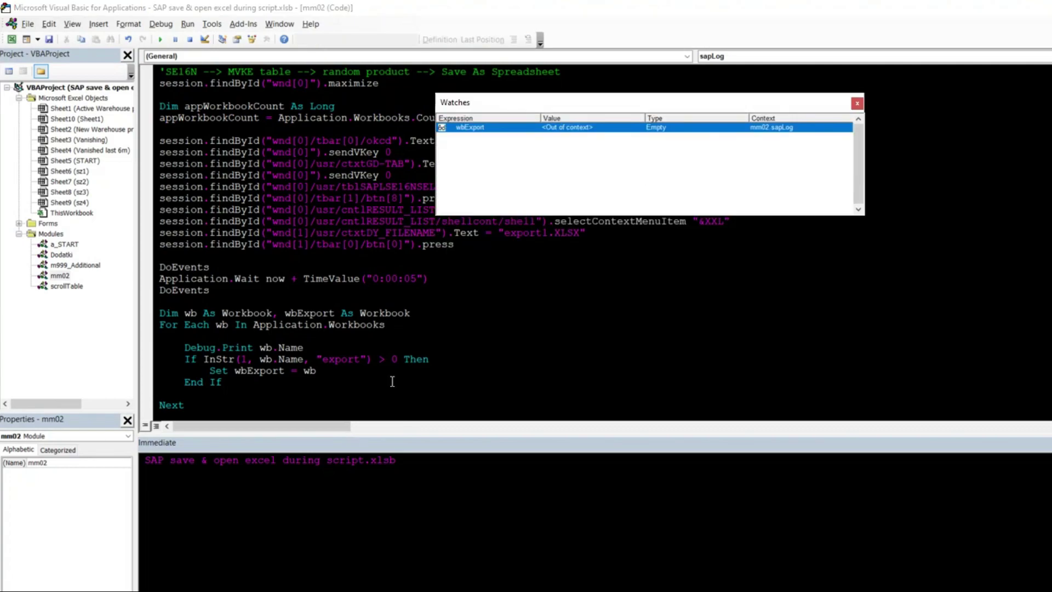
click(317, 485)
key(ctrl+a)
key(Delete)
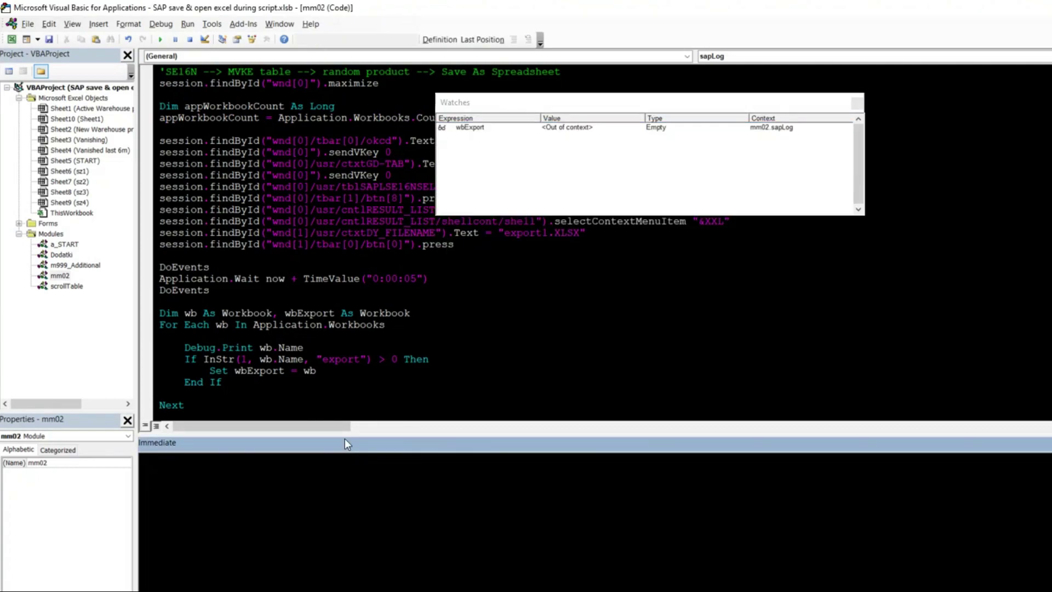
drag(344, 439, 344, 527)
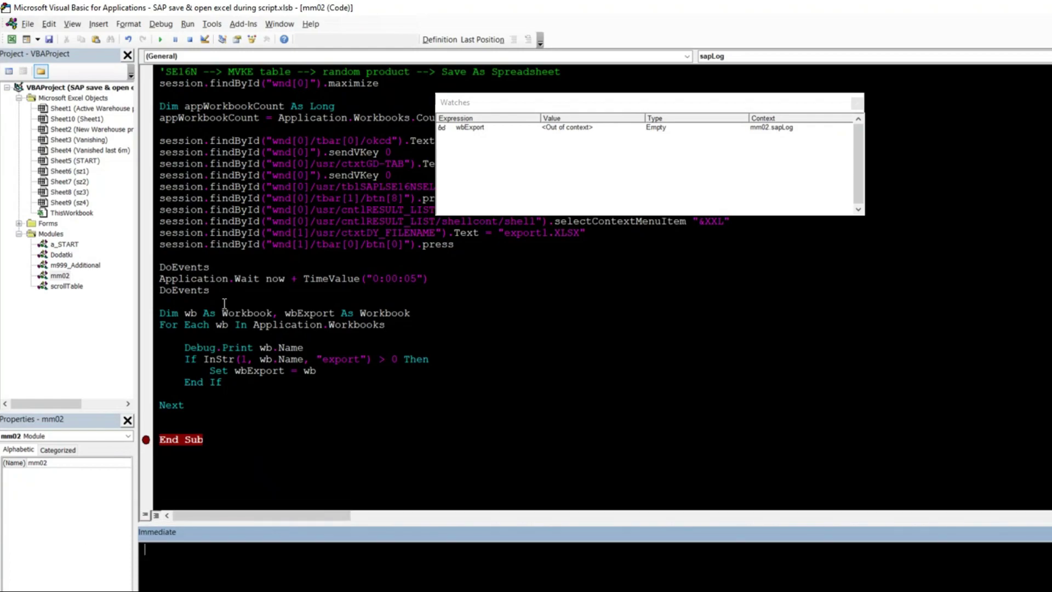
drag(224, 303, 155, 273)
- Replace the wait with Do / DoEvents / Loop While appWorkbookCount = Application.Workbooks.Count, then run mm02
text(do)
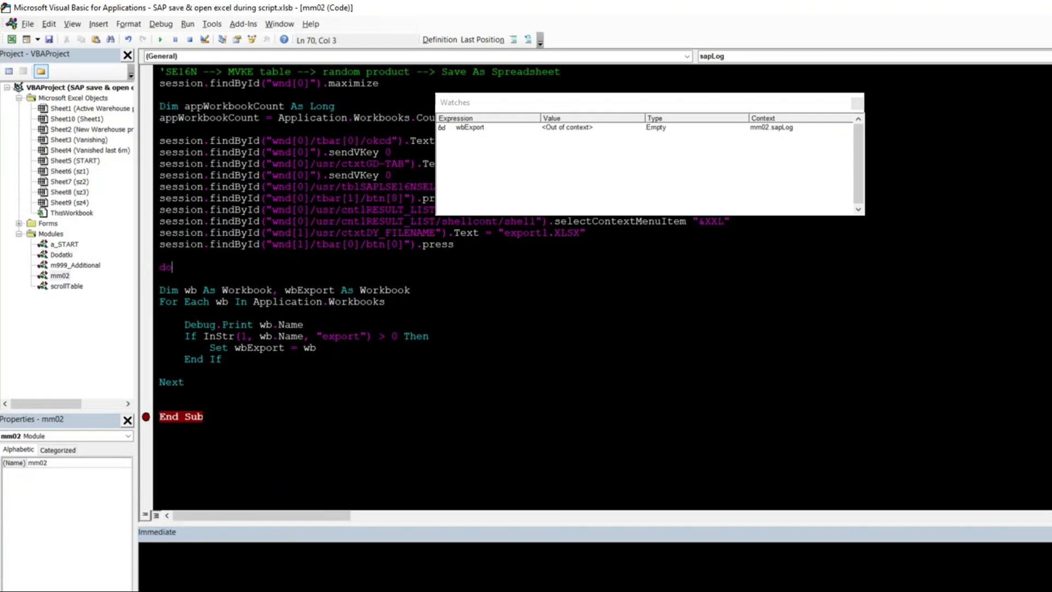
key(Return)
key(Return)
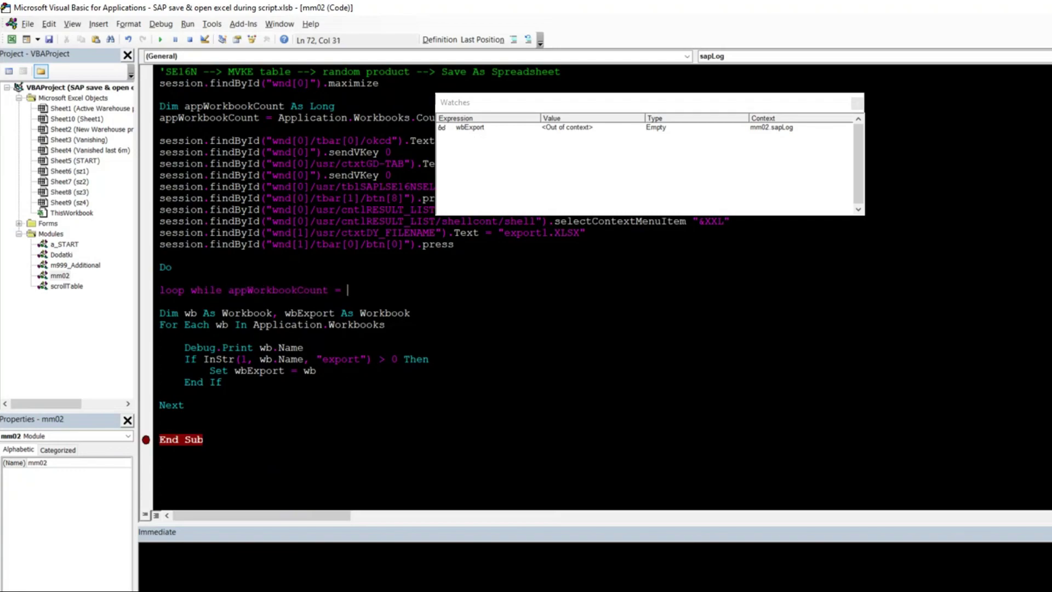
text(.Workbooks.)
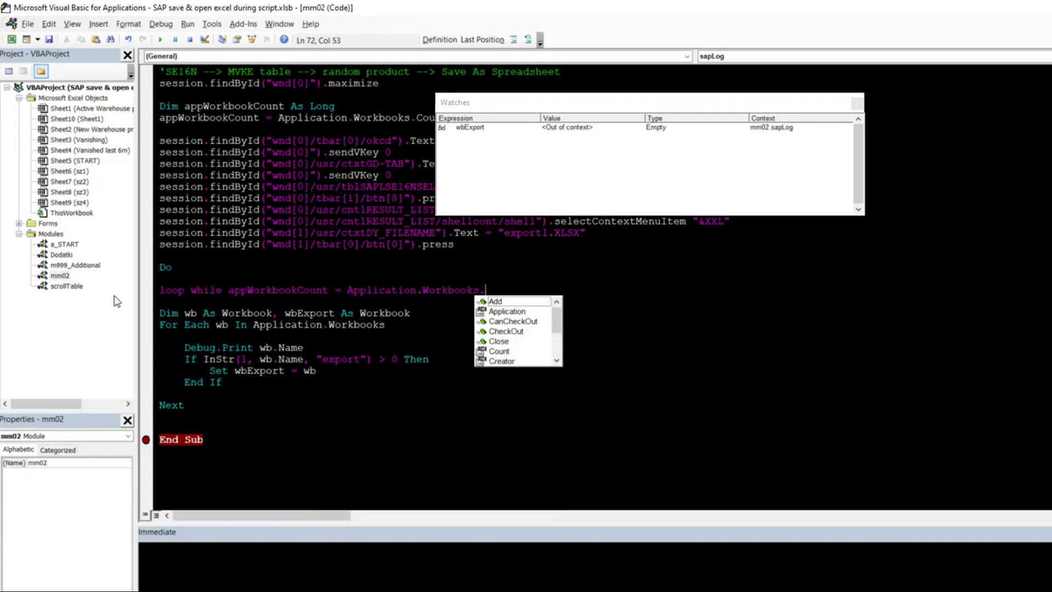
text(Count)
key(Up)
key(Tab)
text(do)
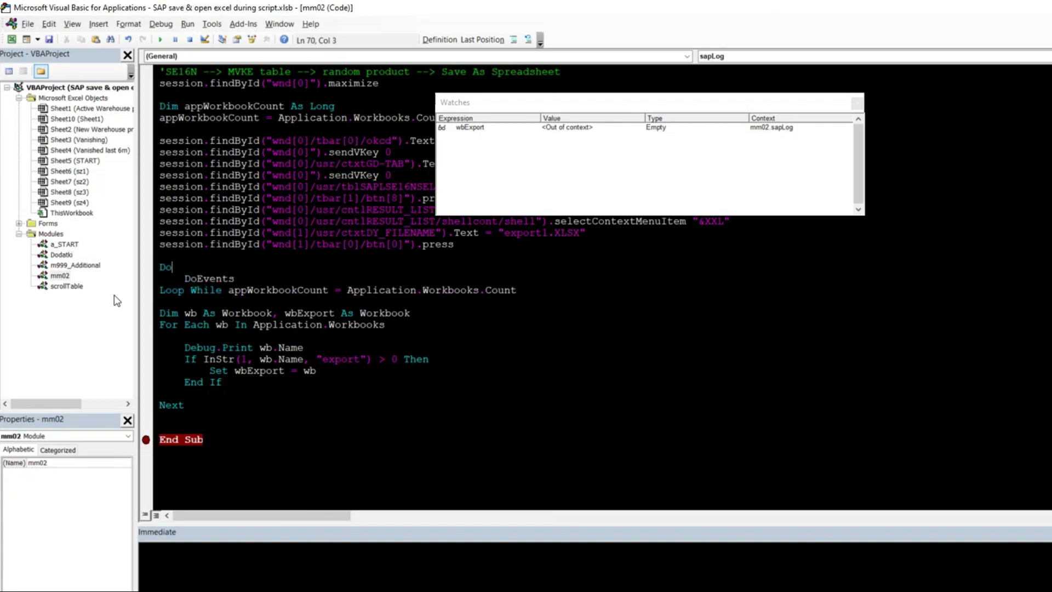
click(260, 347)
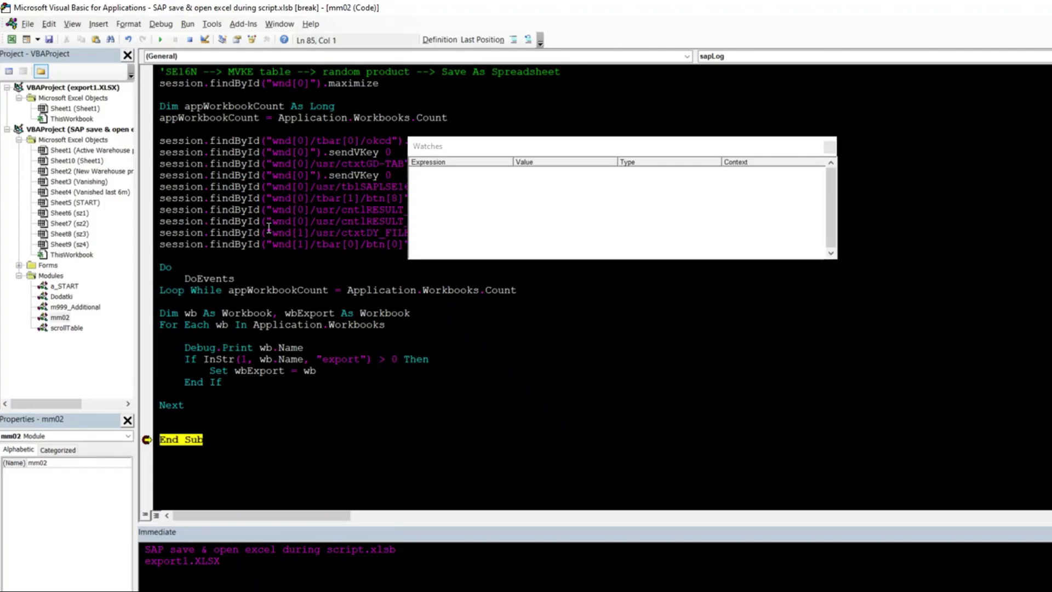
- Expand the wbExport watch and scroll to its Name property, confirming it reads export1.XLSX
click(453, 215)
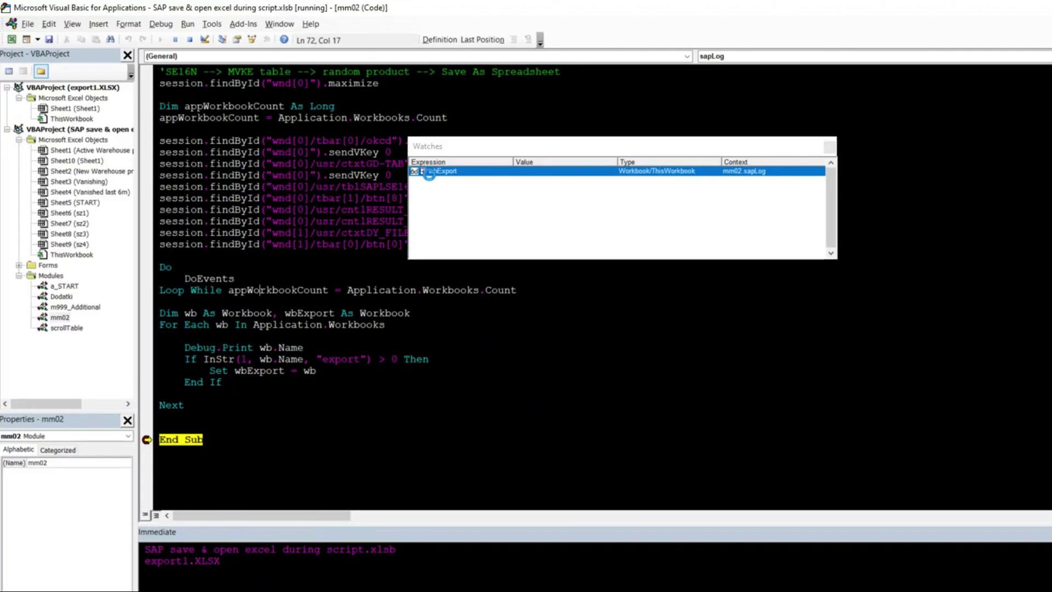
click(422, 171)
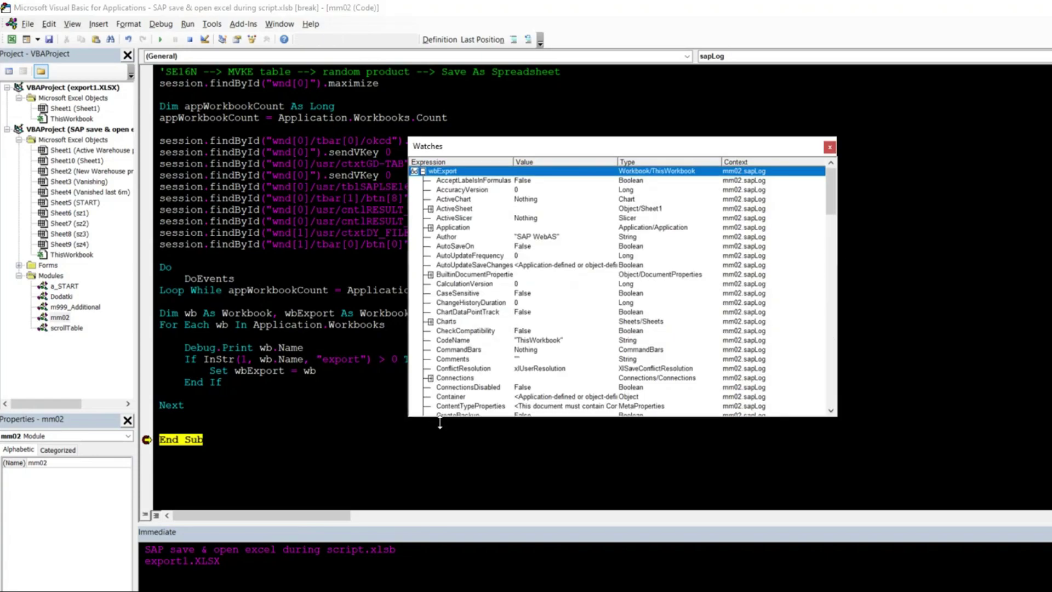
drag(452, 263, 453, 449)
scroll(464, 366, down, 2)
scroll(464, 366, down, 4)
scroll(465, 366, down, 3)
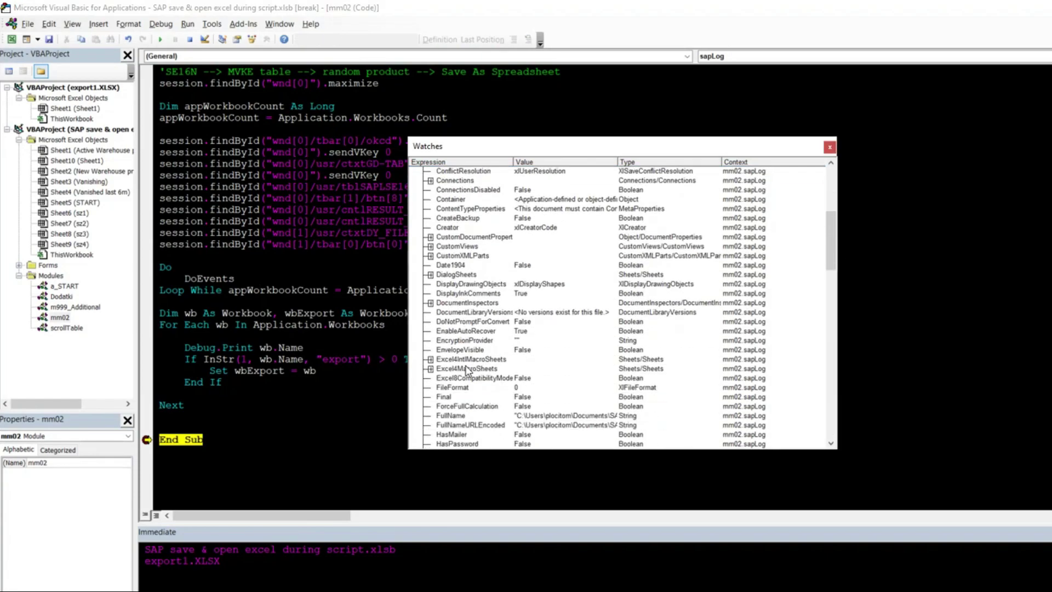
scroll(469, 364, down, 3)
scroll(470, 363, down, 2)
scroll(473, 358, down, 2)
scroll(474, 362, down, 2)
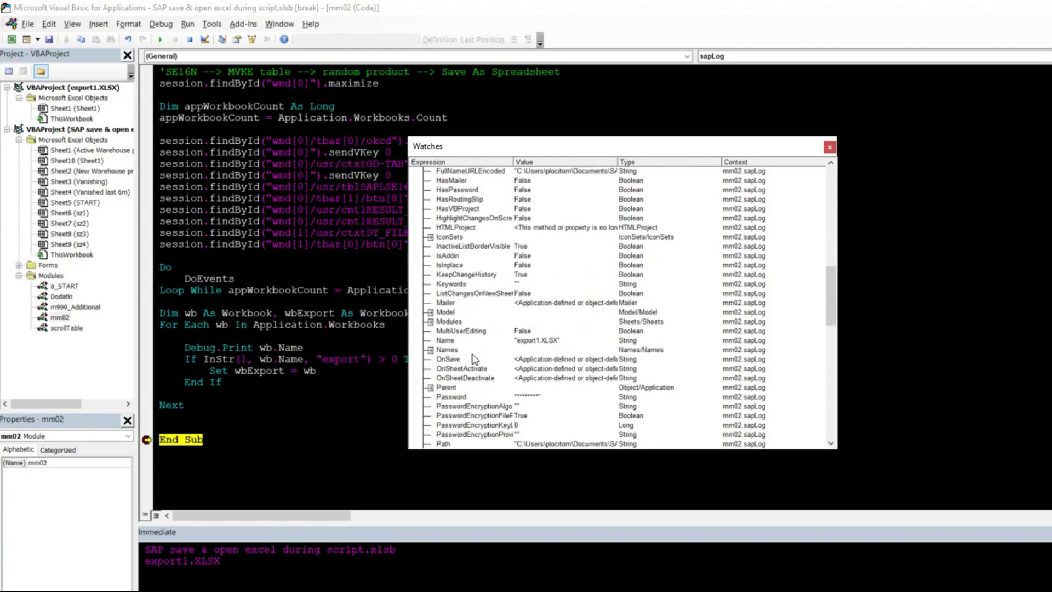
scroll(537, 329, down, 1)
click(569, 313)
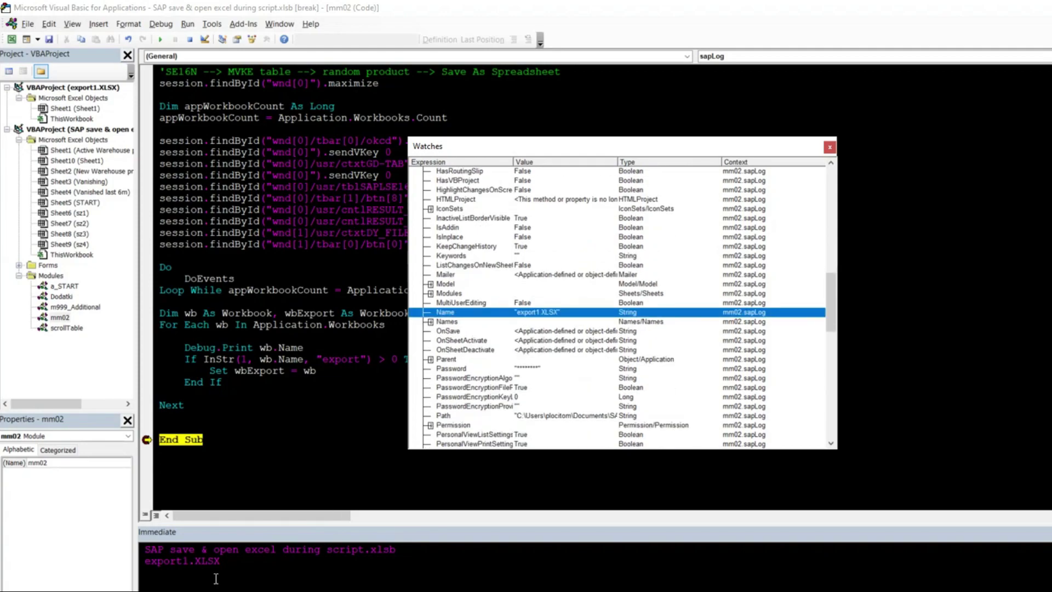
click(225, 564)
click(579, 313)
- Restore down the export1.XLSX Excel window and move it to the top-right beside the macro code
key(alt+F11)
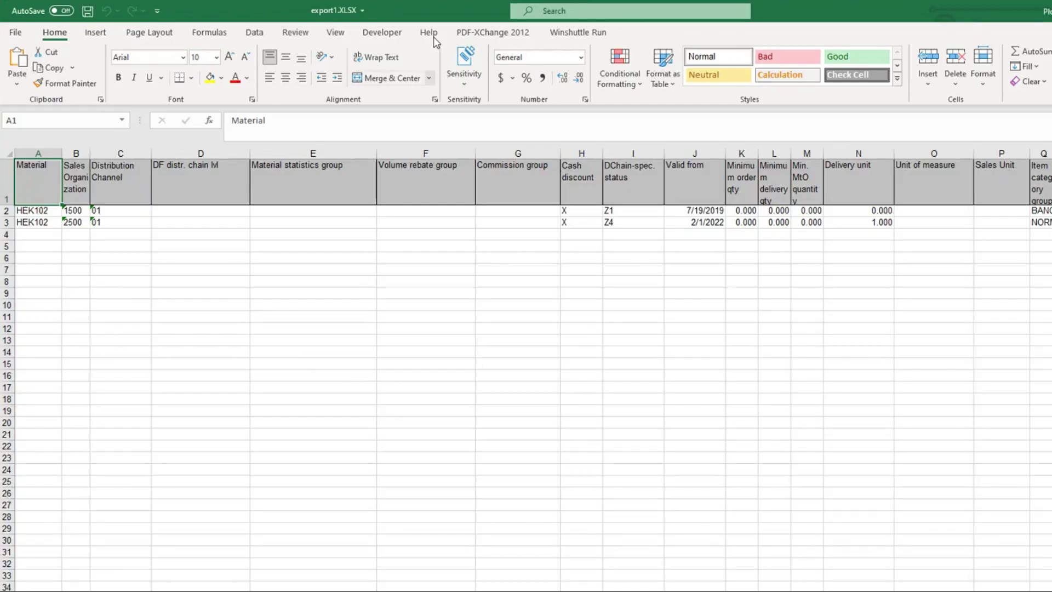
double_click(448, 23)
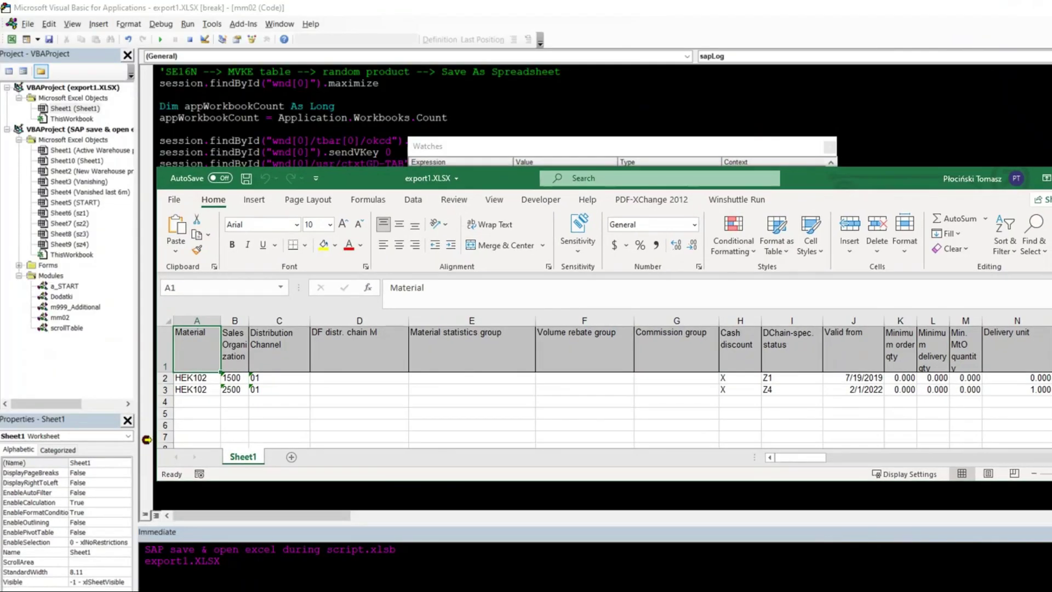
mouse_move(332, 178)
mouse_down()
mouse_move(756, 53)
mouse_move(187, 49)
mouse_move(760, 217)
mouse_up()
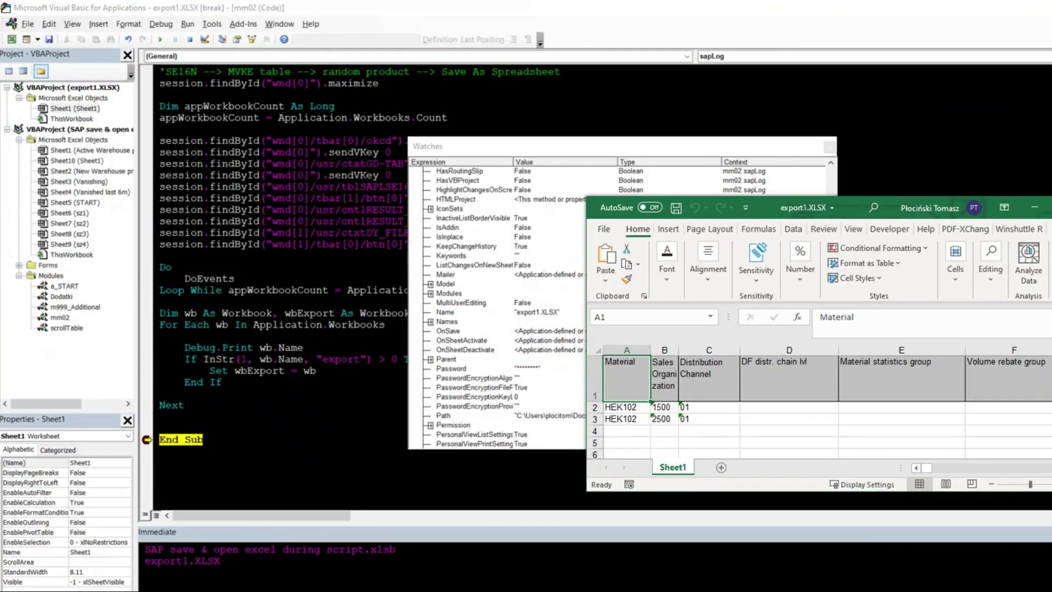